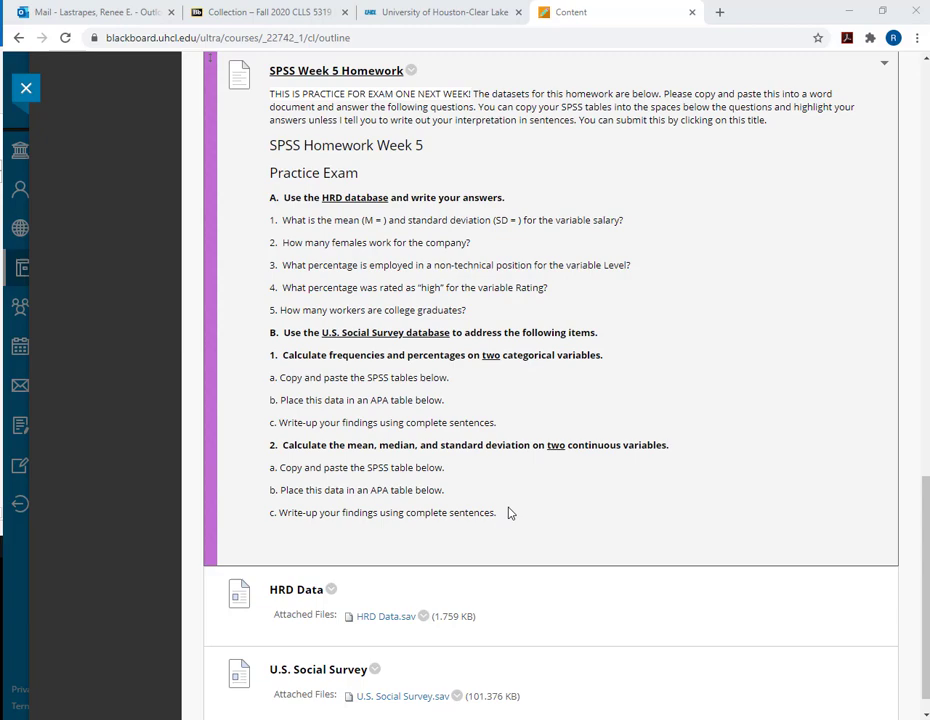
Review the final Week 5 homework instruction lines on the Blackboard page.
{"action": "left_click_drag", "start_coordinate": [513, 519], "coordinate": [255, 145]}
{"action": "left_click", "coordinate": [552, 540]}
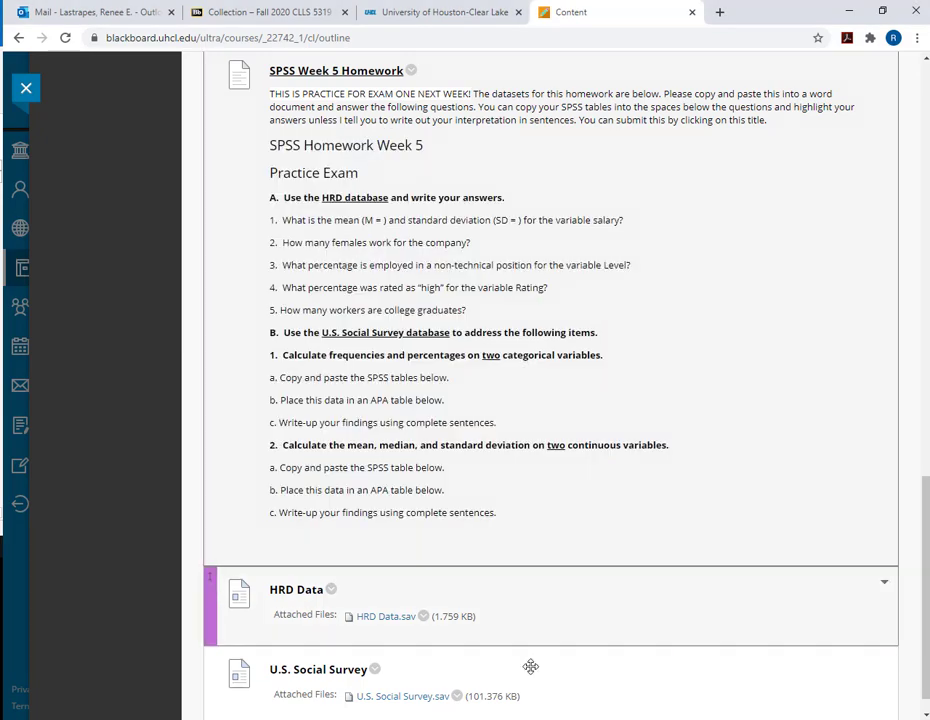
Check the Word homework, then return to the Blackboard page listing HRD Data.sav and U.S. Social Survey.sav.
{"action": "key", "text": "alt+Tab"}
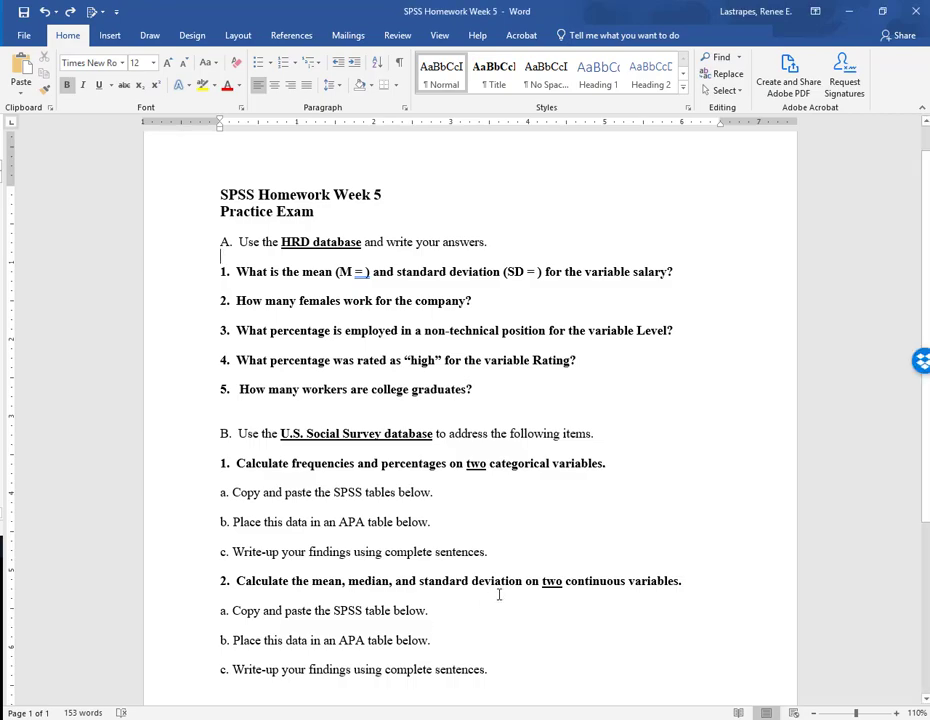
{"action": "key", "text": "alt+Tab"}
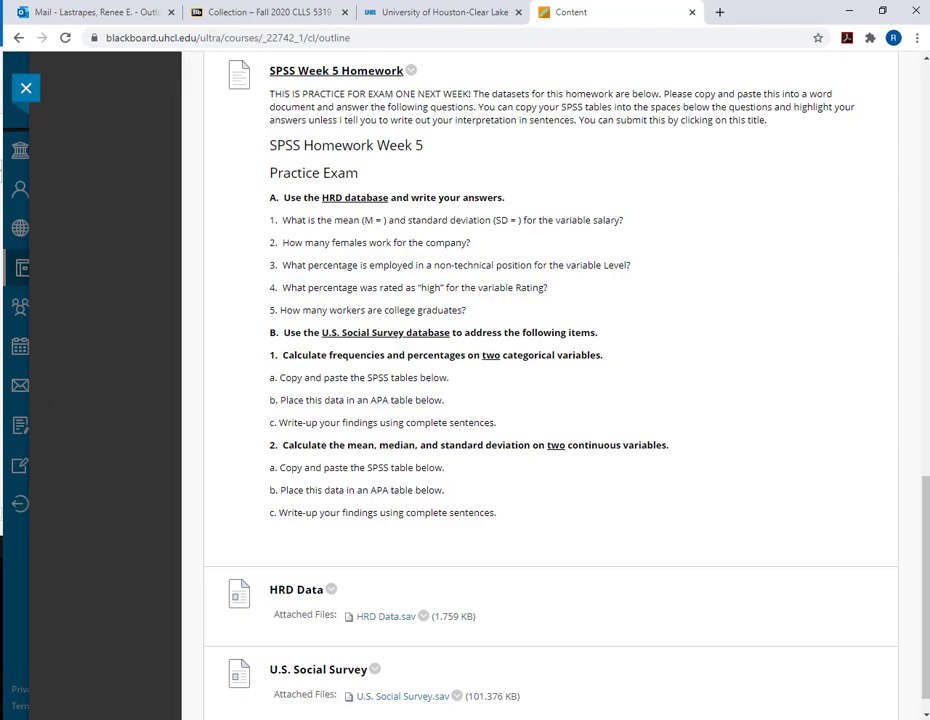
Check HRD Data (2).sav loaded in SPSS, then return to the Word homework document.
{"action": "key", "text": "alt+Tab"}
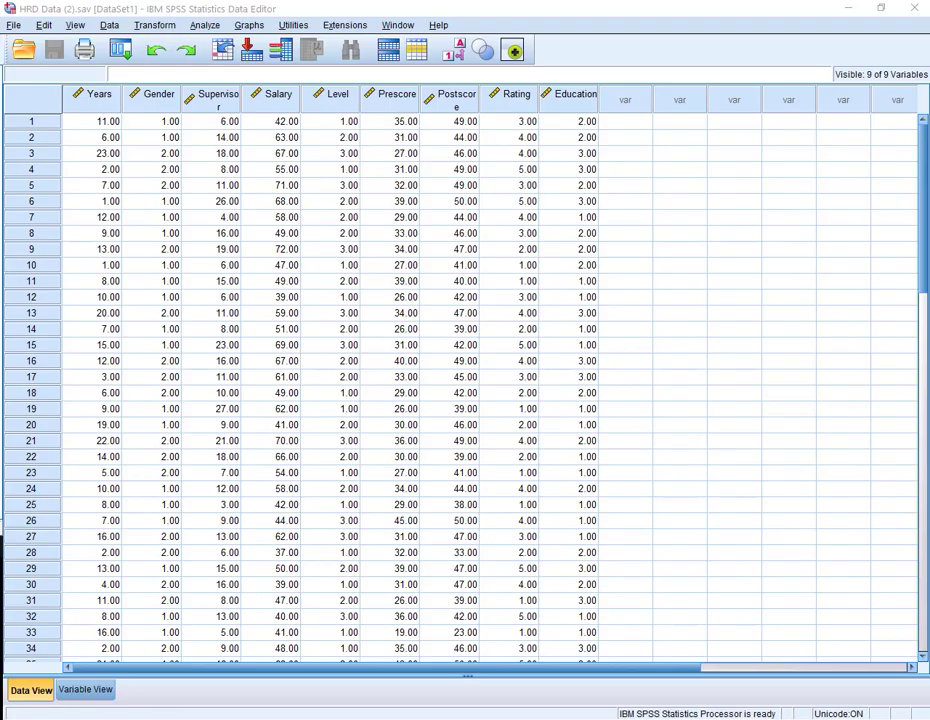
{"action": "key", "text": "alt+Tab"}
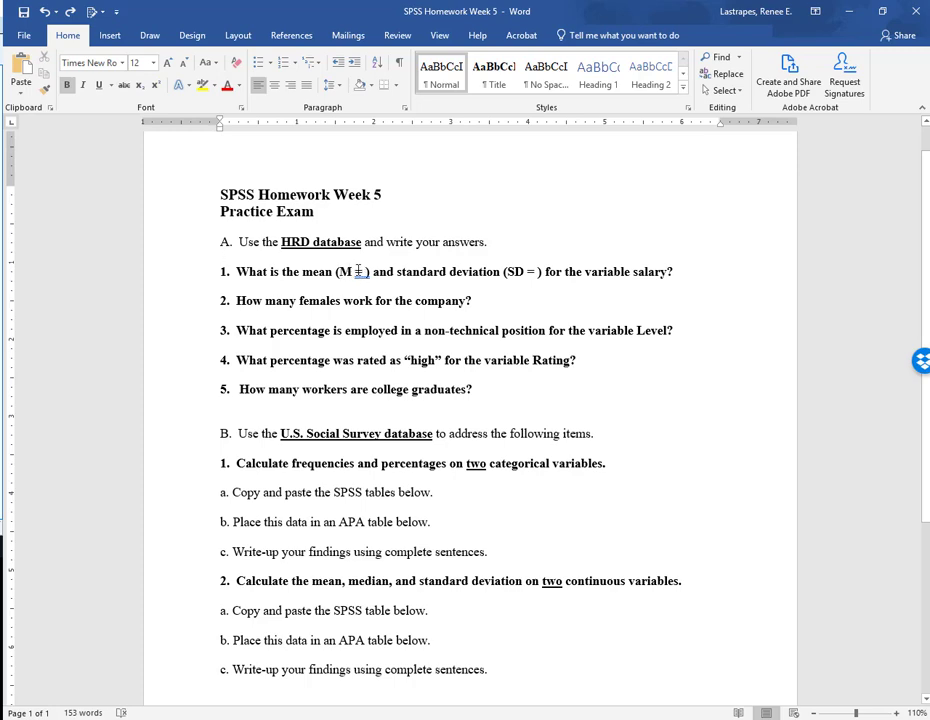
Start a new 'M = , SD =' answer line beneath question 1.
{"action": "left_click", "coordinate": [678, 271]}
{"action": "key", "text": "Return"}
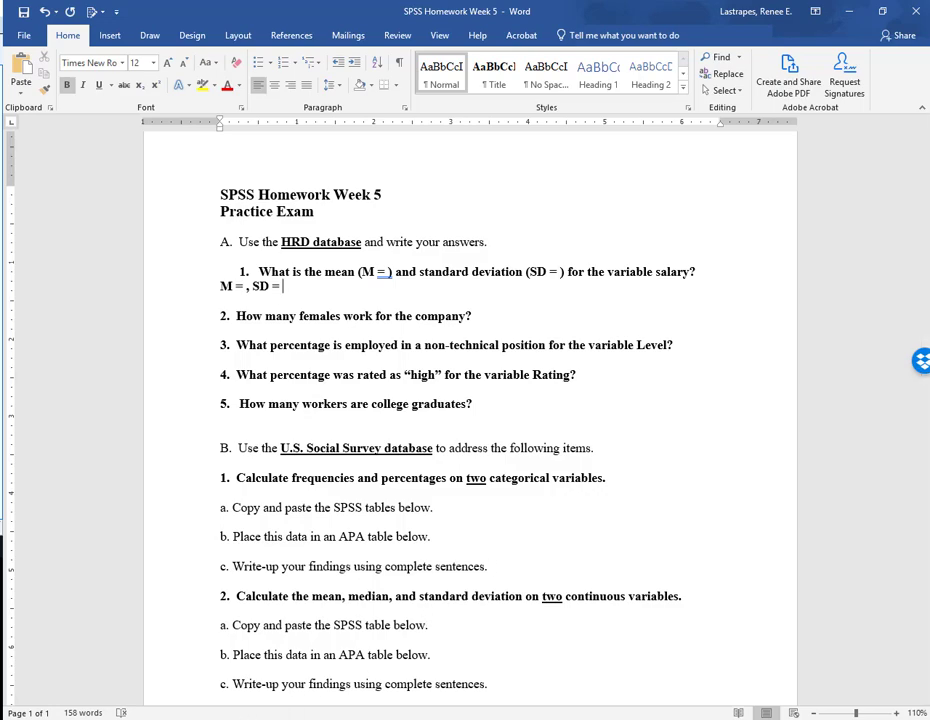
Open Descriptives on the HRD data and add Salary as the analysis variable.
{"action": "mouse_move", "coordinate": [232, 718]}
{"action": "left_click", "coordinate": [328, 645]}
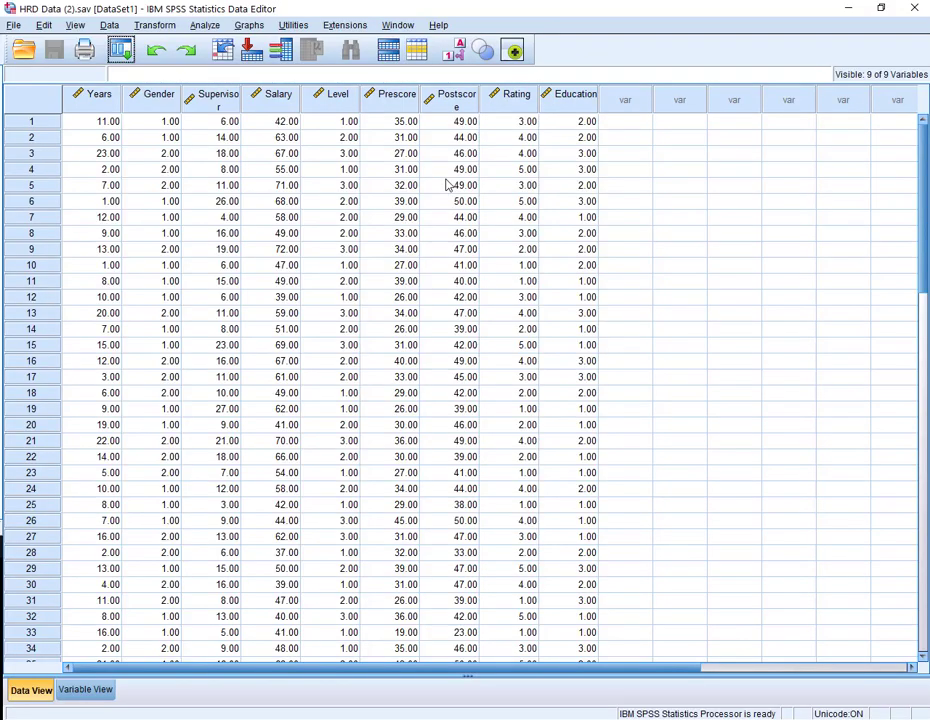
{"action": "left_click", "coordinate": [208, 26]}
{"action": "mouse_move", "coordinate": [300, 61]}
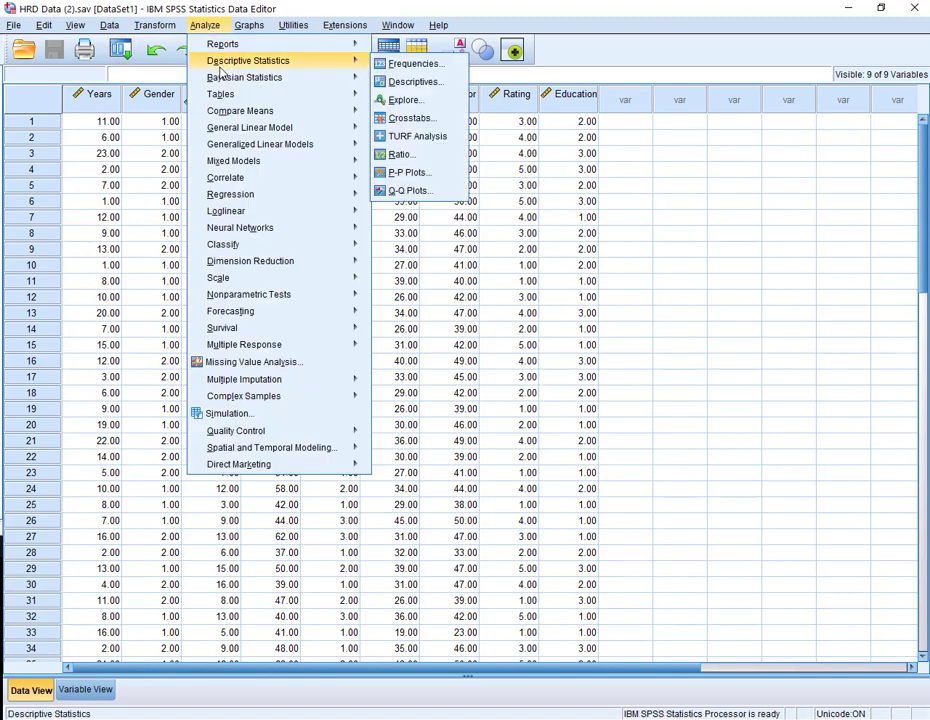
{"action": "left_click", "coordinate": [405, 84]}
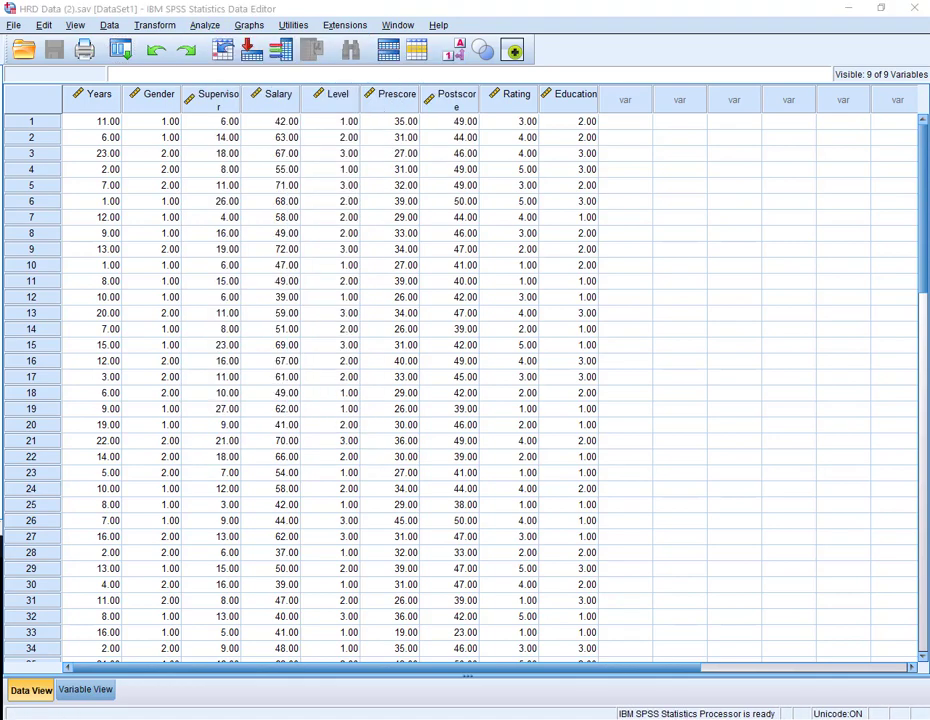
{"action": "left_click_drag", "start_coordinate": [467, 21], "coordinate": [519, 167]}
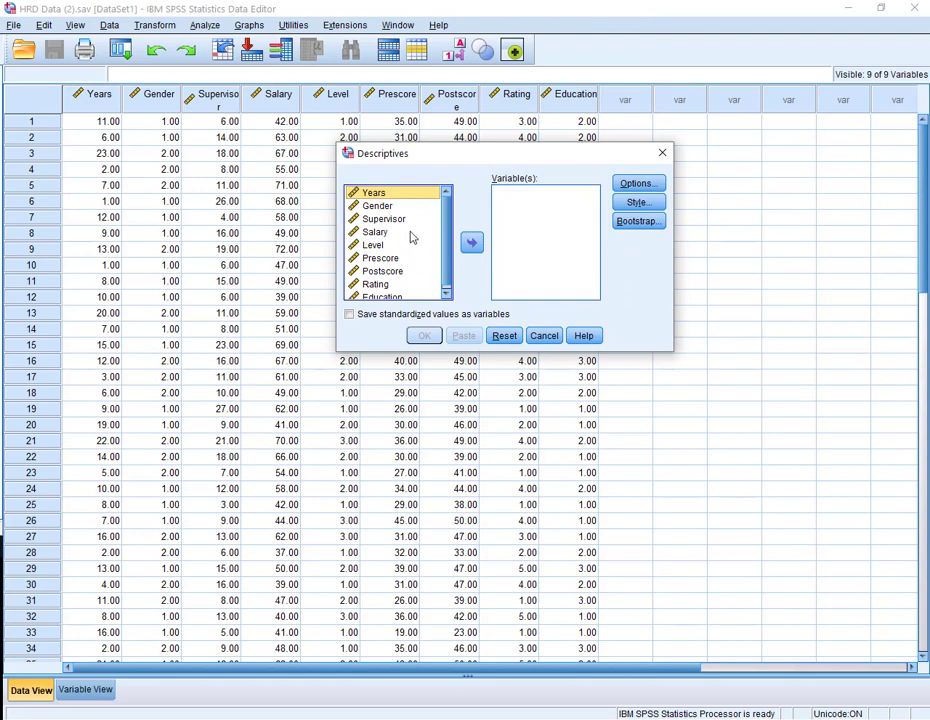
{"action": "left_click", "coordinate": [411, 233]}
{"action": "left_click", "coordinate": [471, 242]}
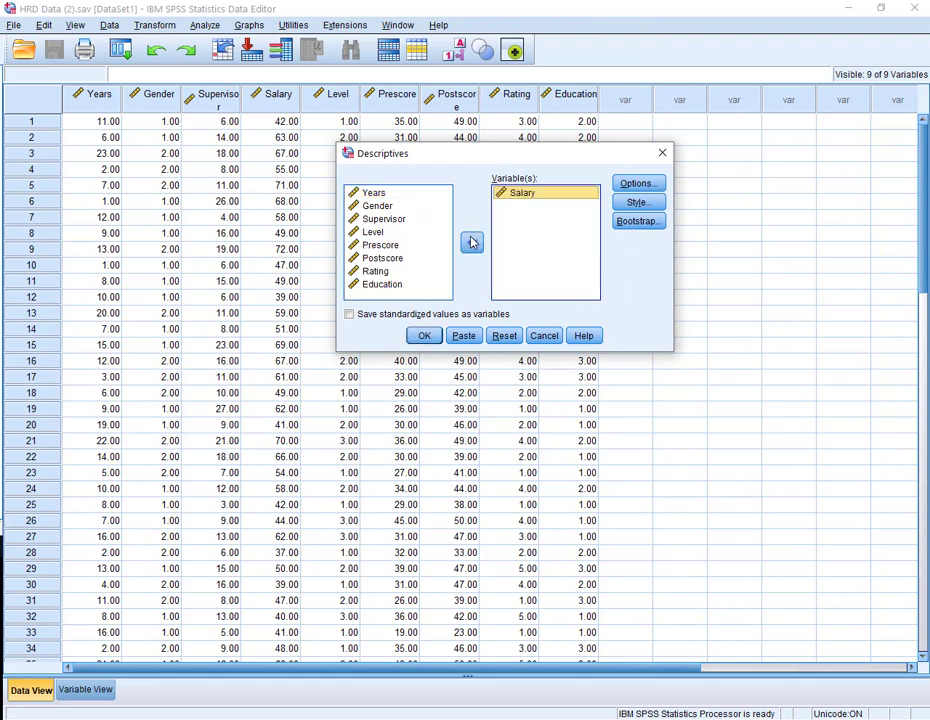
Report only mean and standard deviation for Salary and run it (N 60, M 53.0833, SD 14.02575).
{"action": "left_click", "coordinate": [655, 186]}
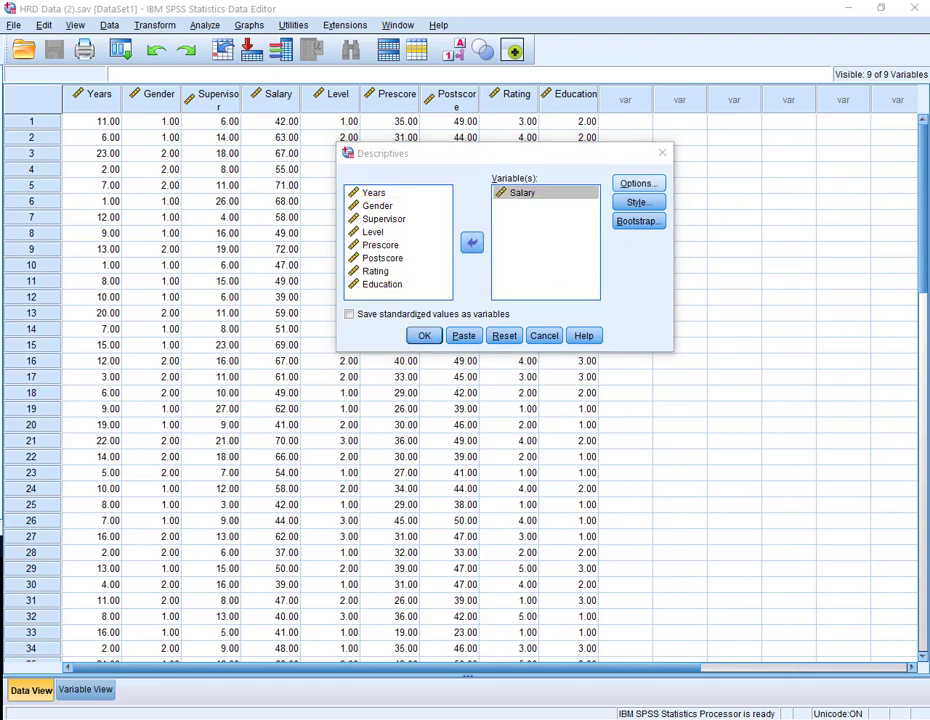
{"action": "left_click_drag", "start_coordinate": [523, 139], "coordinate": [513, 141]}
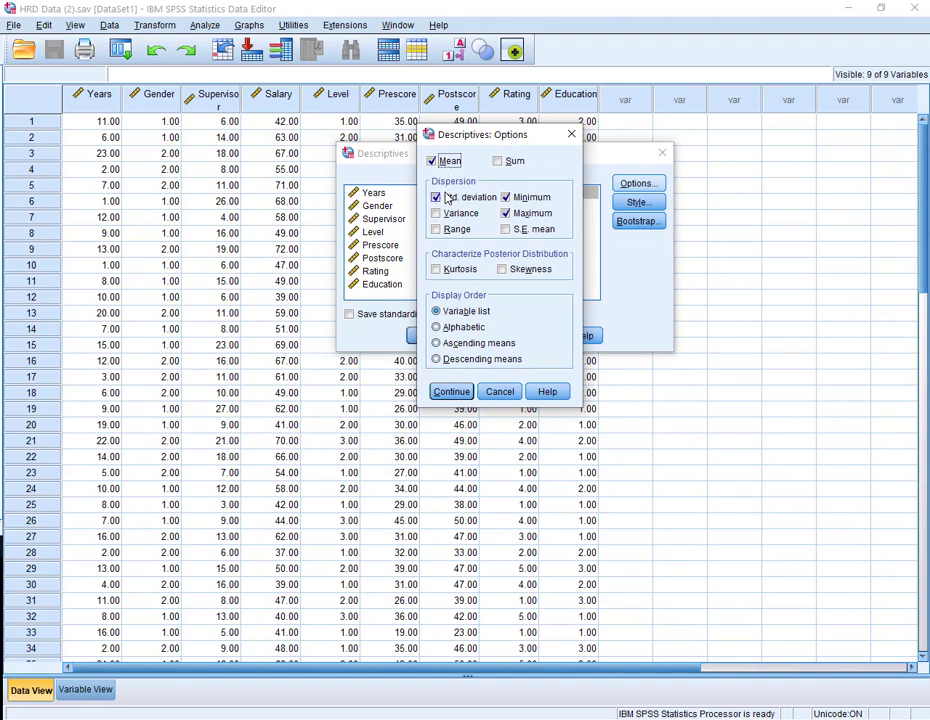
{"action": "left_click", "coordinate": [543, 199]}
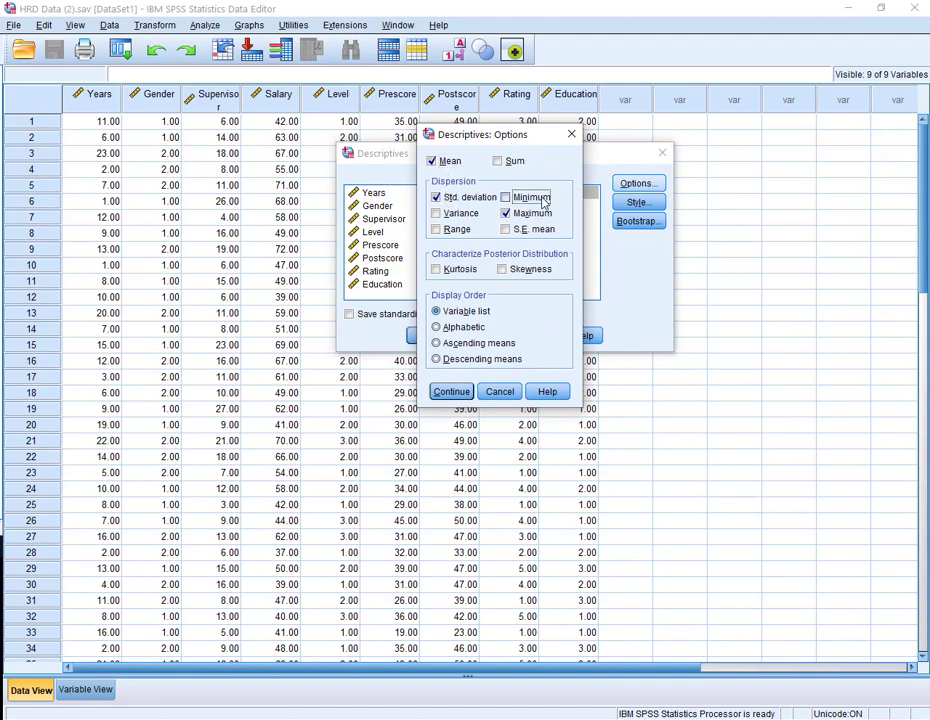
{"action": "left_click", "coordinate": [451, 391]}
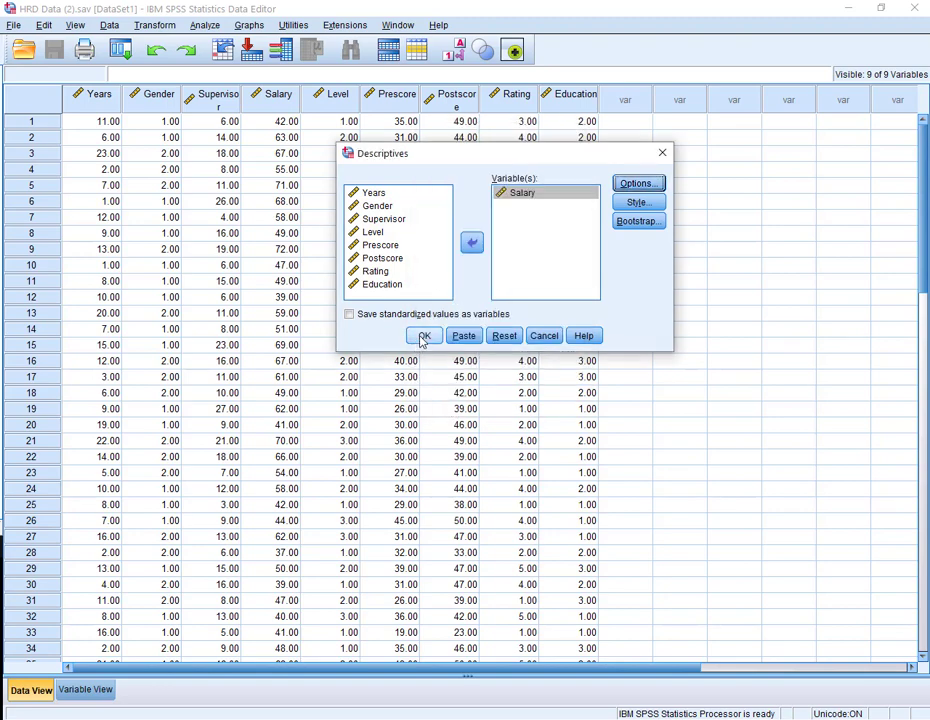
{"action": "left_click", "coordinate": [422, 337]}
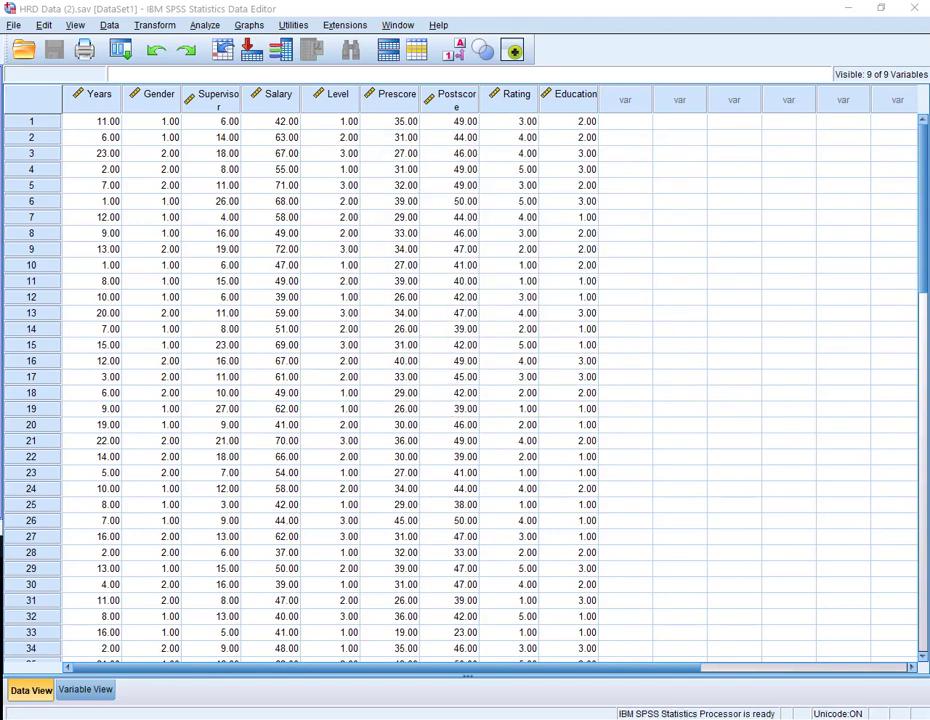
{"action": "left_click", "coordinate": [760, 77]}
Read the Salary mean 53.0833 and SD 14.02575 against the empty Word answer line.
{"action": "left_click", "coordinate": [348, 310]}
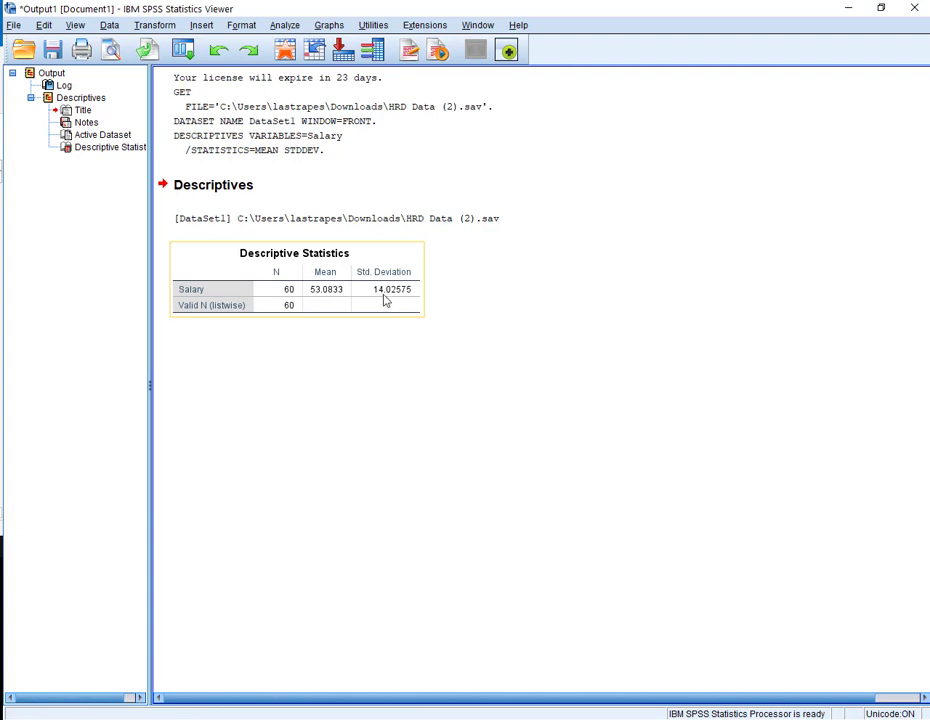
{"action": "left_click", "coordinate": [401, 482]}
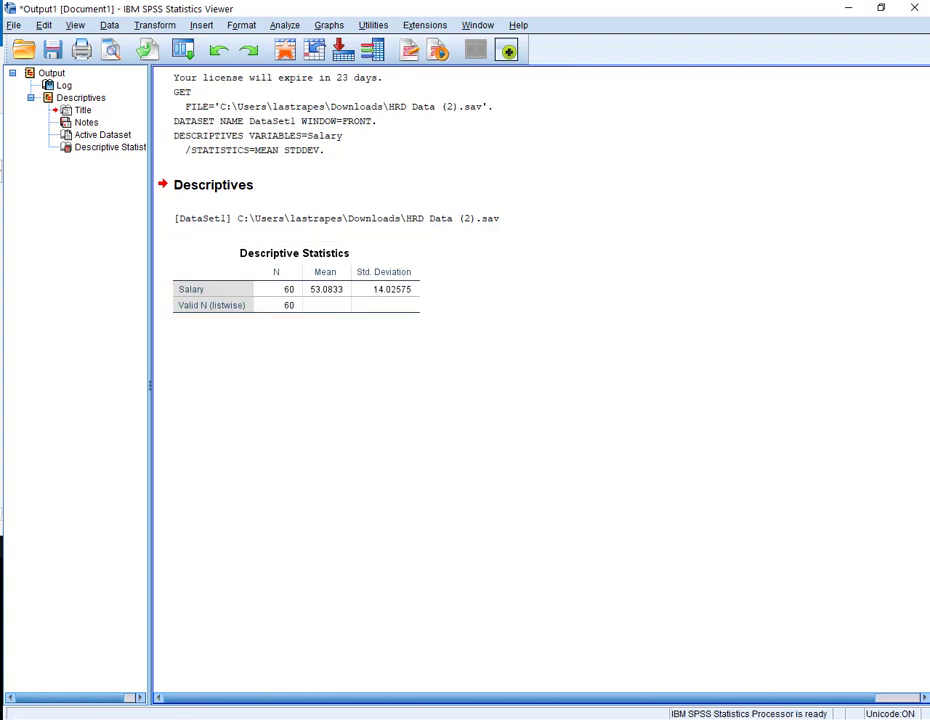
{"action": "key", "text": "alt+Tab"}
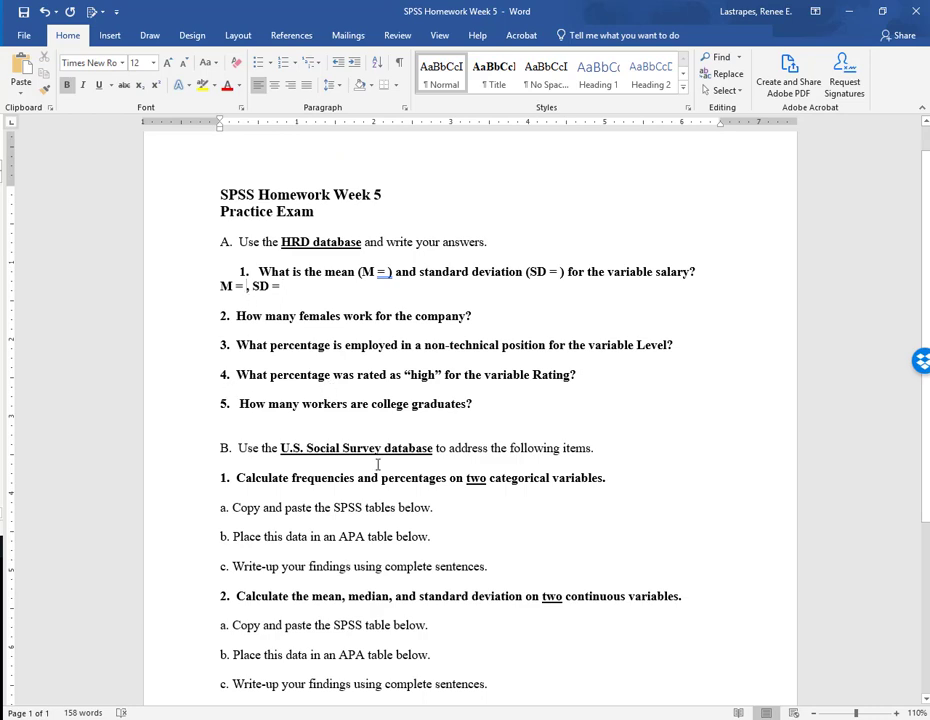
{"action": "left_click", "coordinate": [246, 286]}
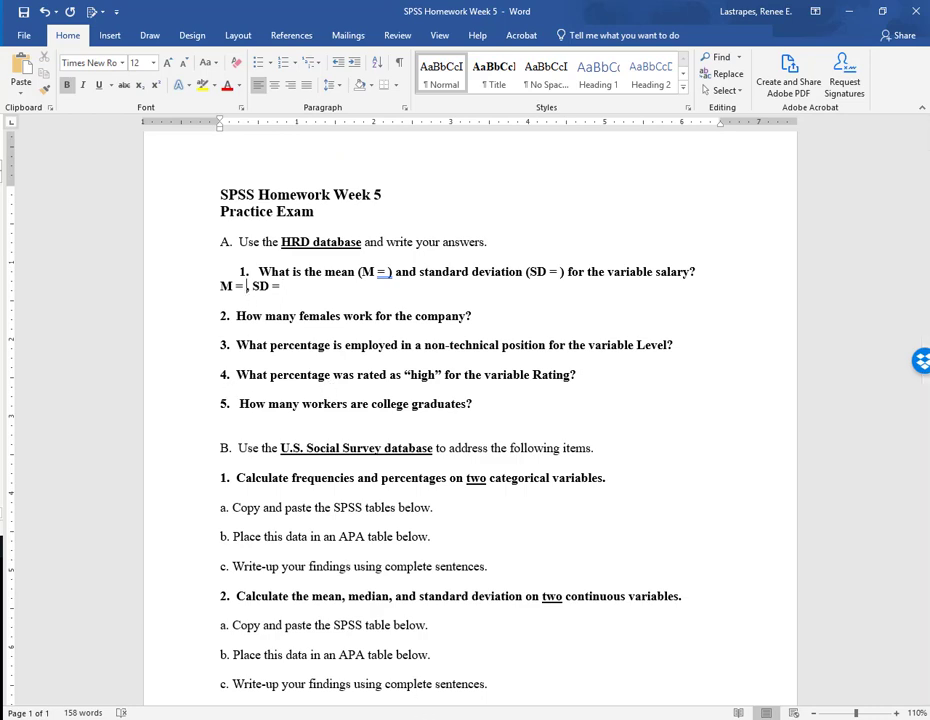
{"action": "left_click", "coordinate": [182, 682]}
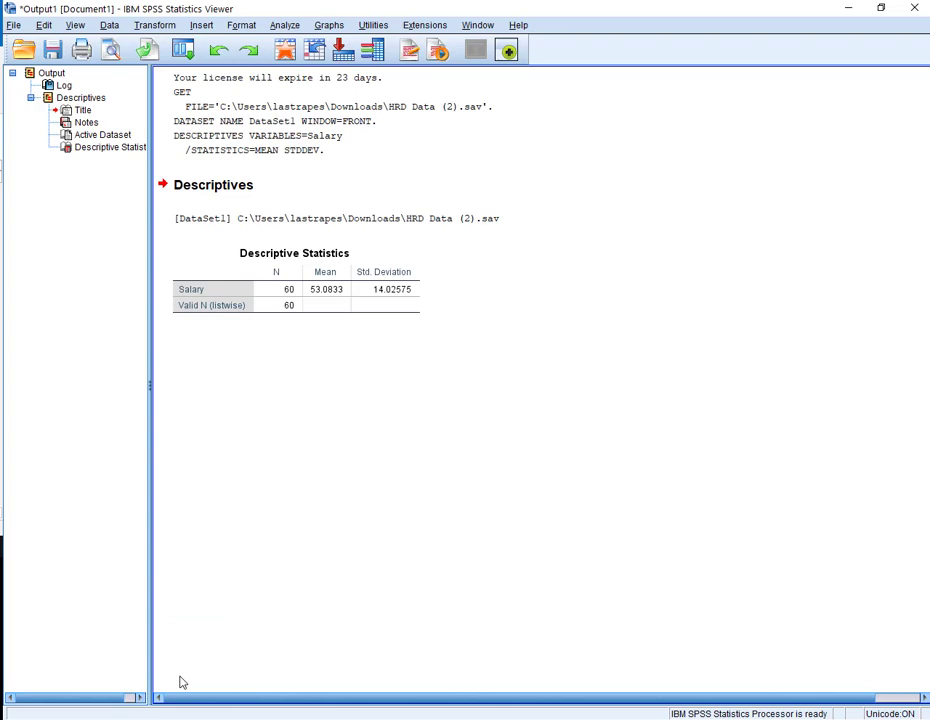
{"action": "left_click", "coordinate": [230, 718]}
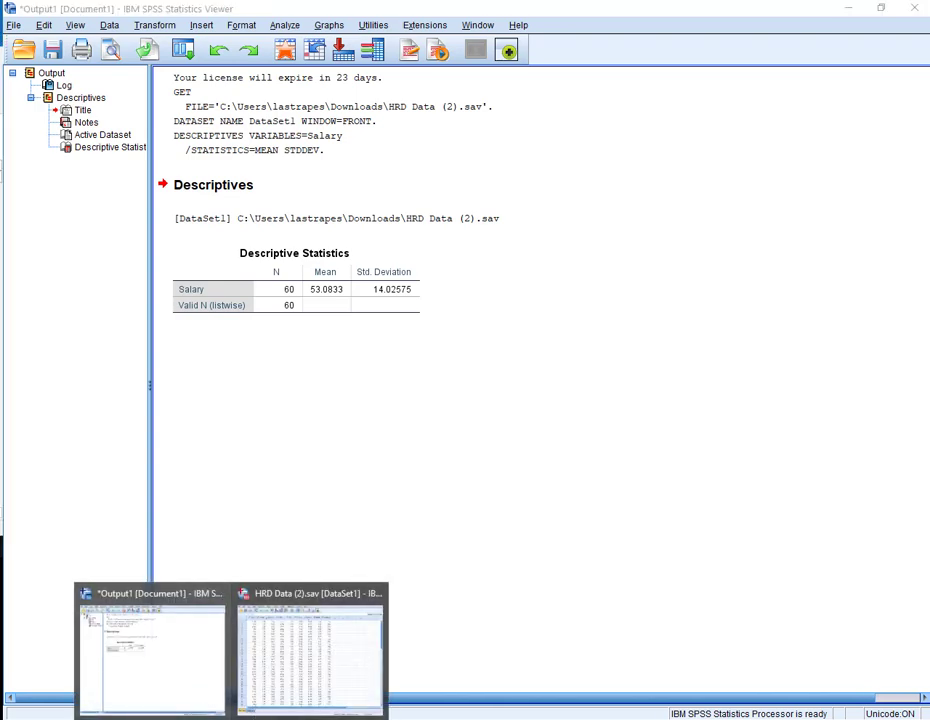
Fill question 1's answer line with M = 53.1 and SD = 14.0.
{"action": "key", "text": "alt+Tab"}
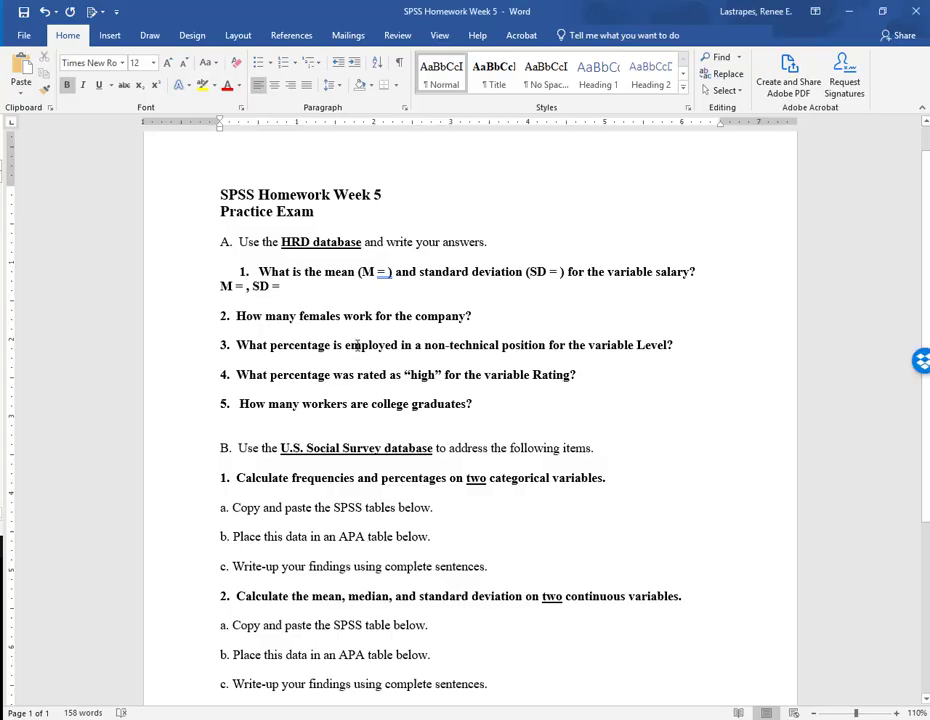
{"action": "type", "text": "53.1"}
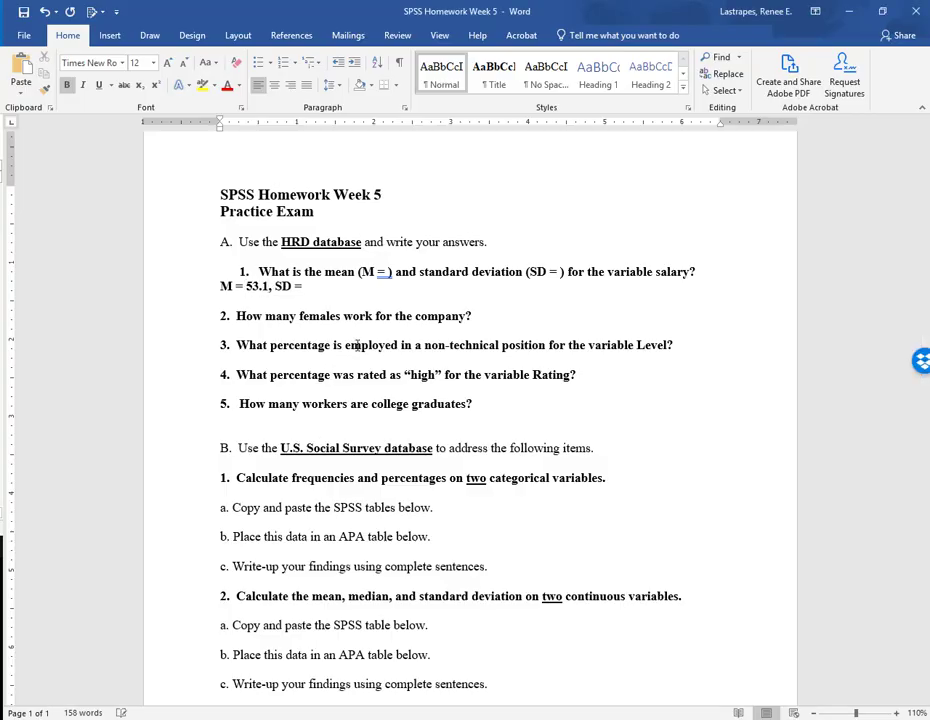
{"action": "left_click", "coordinate": [338, 287]}
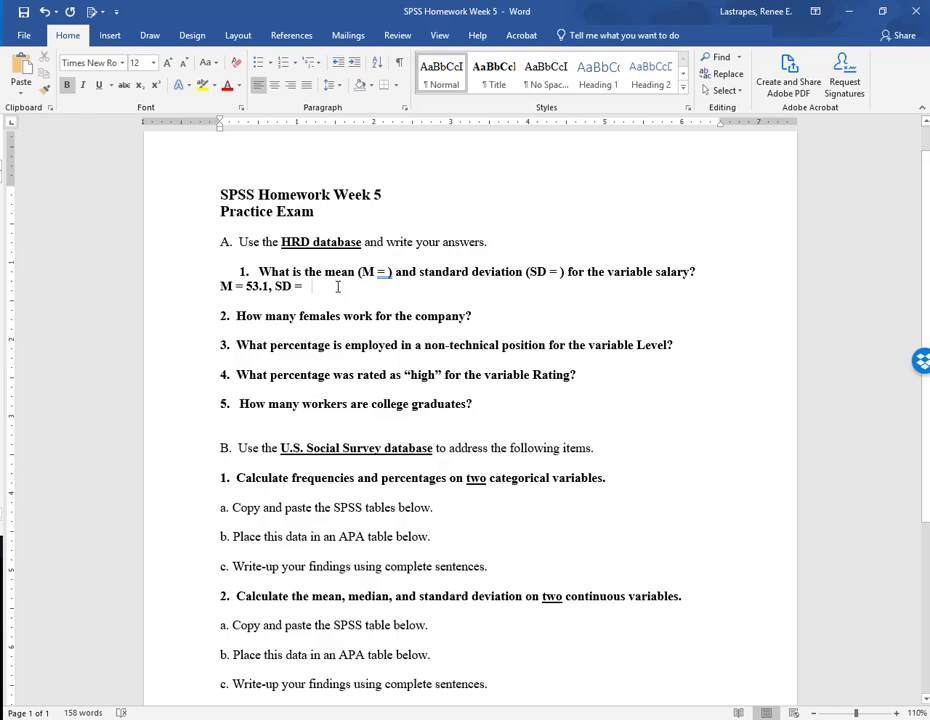
{"action": "type", "text": "14.0"}
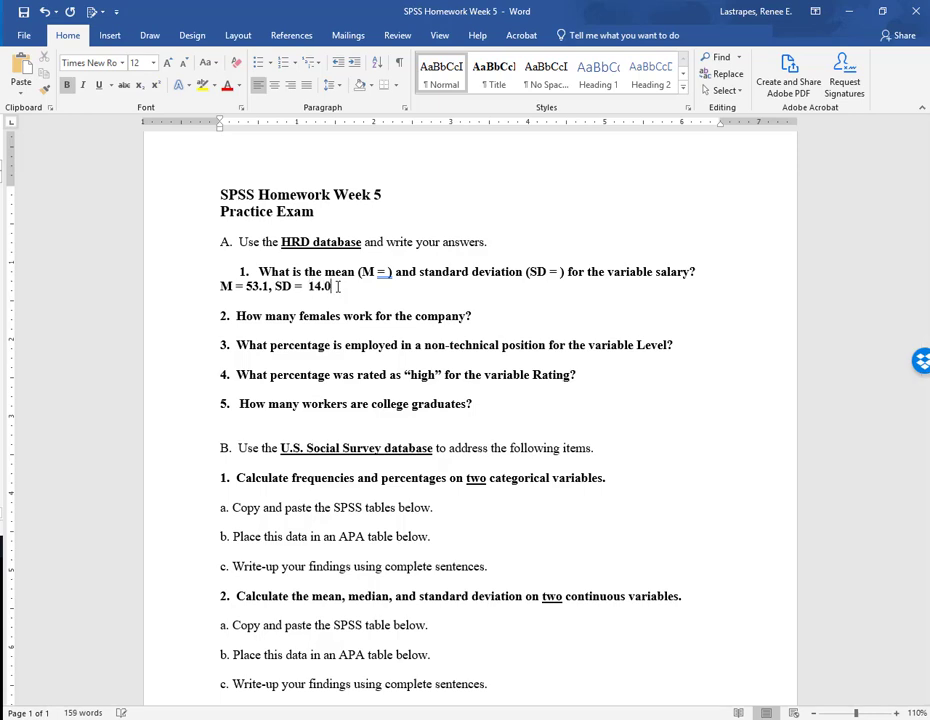
{"action": "left_click", "coordinate": [505, 316]}
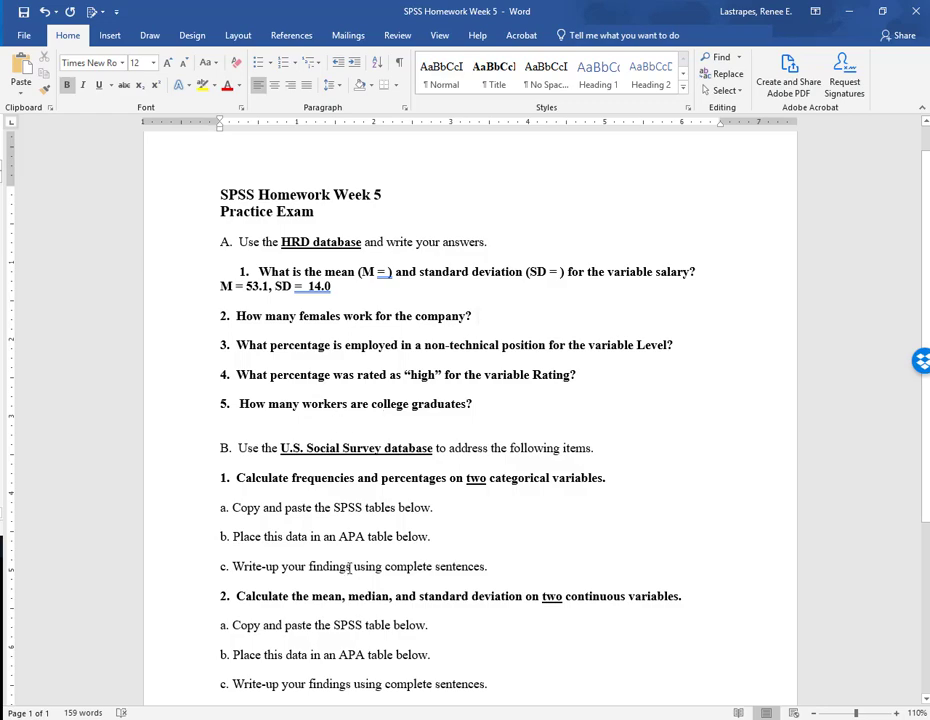
{"action": "left_click", "coordinate": [240, 712]}
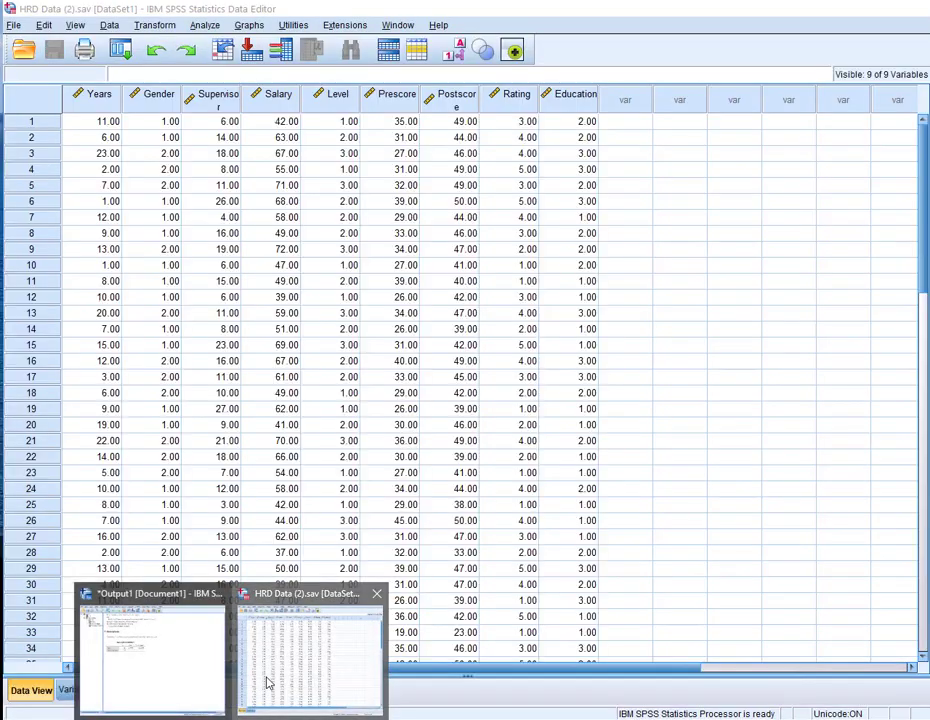
Inspect the Gender column's data values, then return to the HRD variable definitions.
{"action": "left_click", "coordinate": [250, 660]}
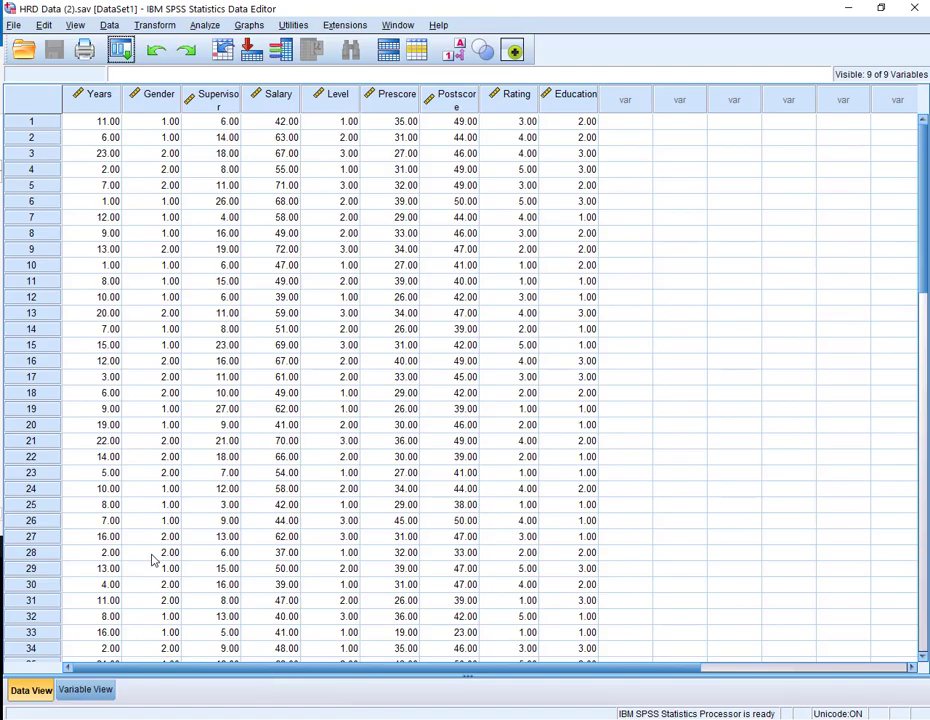
{"action": "left_click", "coordinate": [86, 690]}
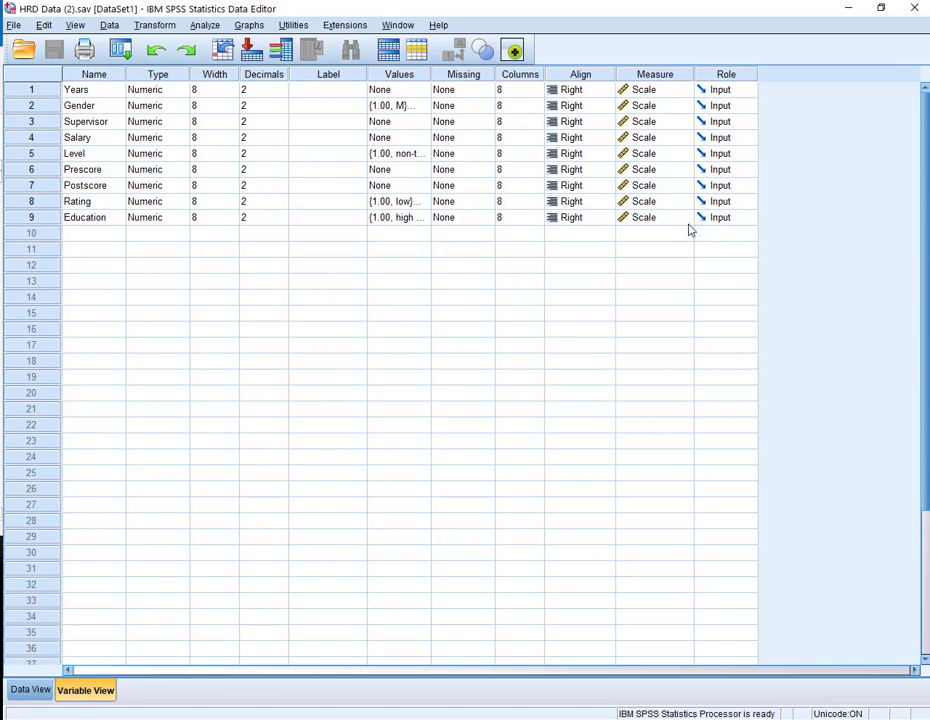
{"action": "double_click", "coordinate": [31, 107]}
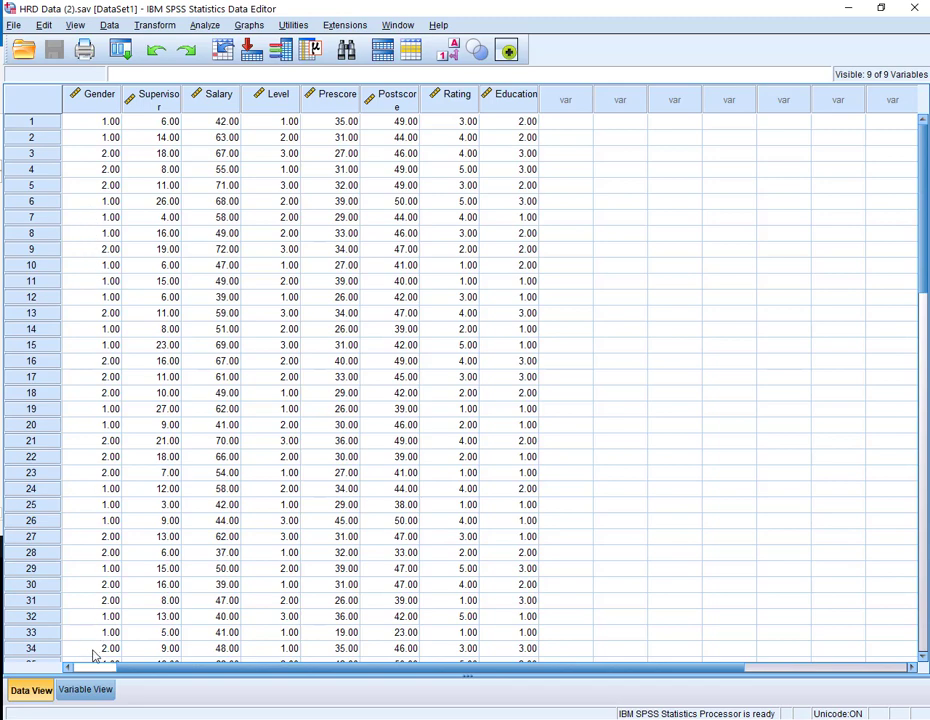
{"action": "left_click", "coordinate": [85, 690]}
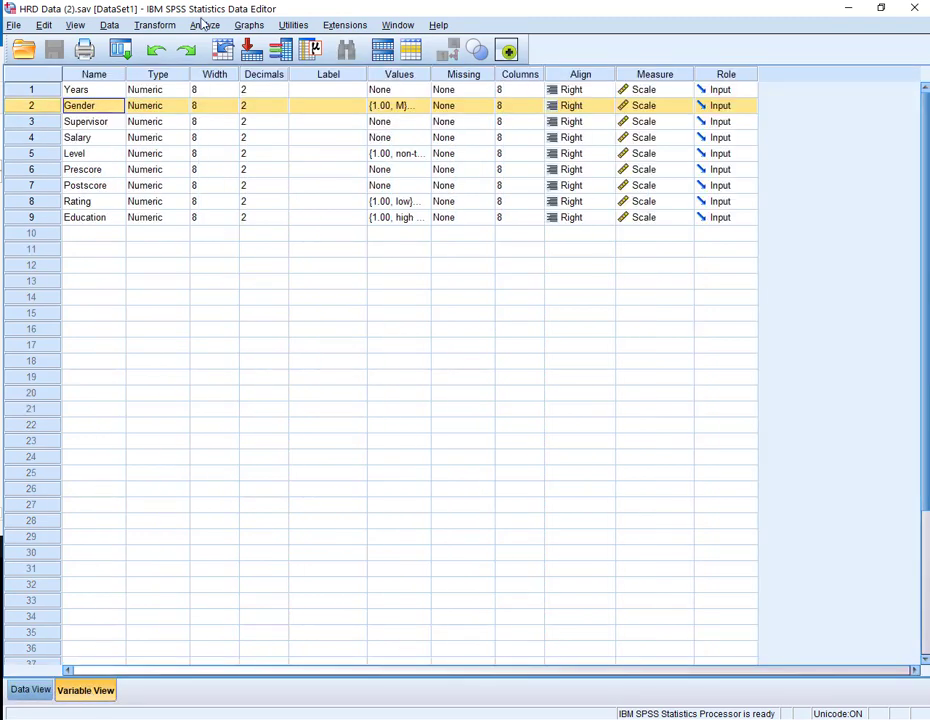
Run Frequencies on Gender, giving 30 M, 30 F, 60 valid and 7 missing.
{"action": "left_click", "coordinate": [203, 25]}
{"action": "mouse_move", "coordinate": [250, 60]}
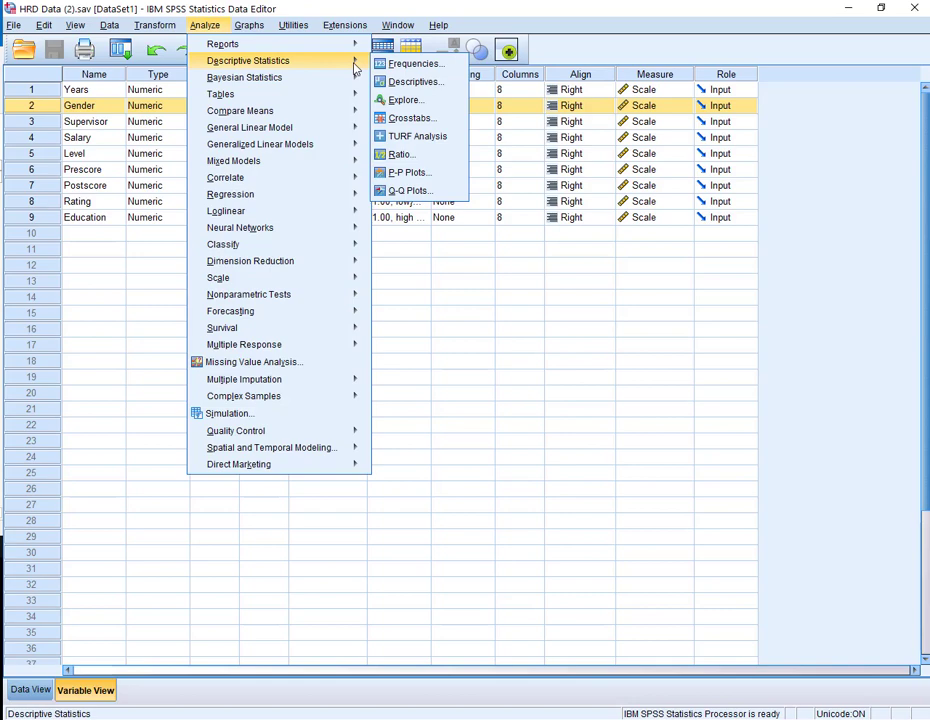
{"action": "left_click", "coordinate": [390, 63]}
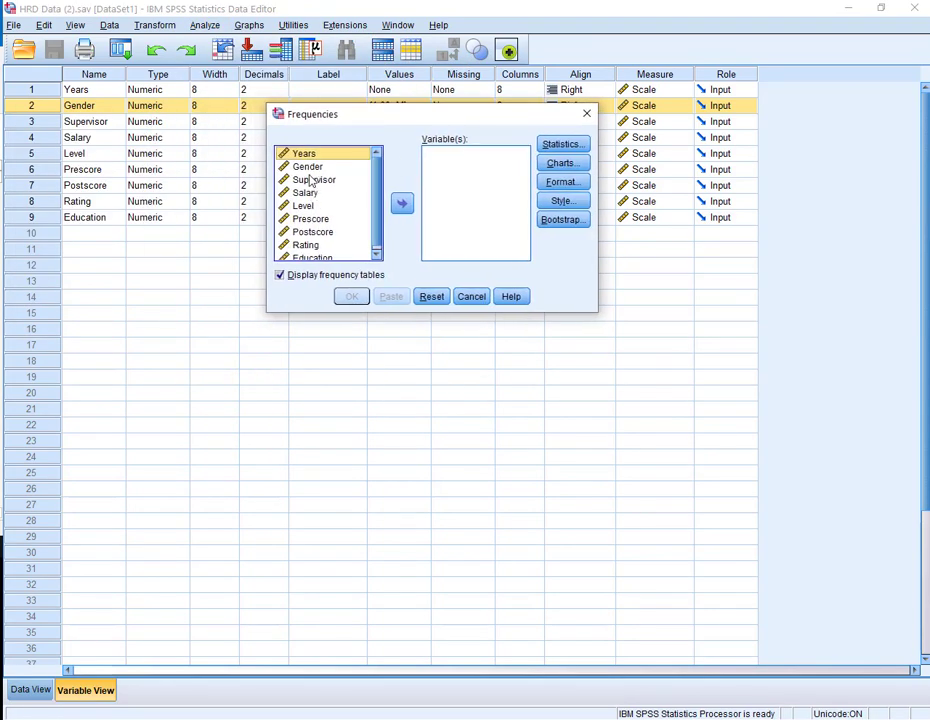
{"action": "left_click", "coordinate": [402, 203]}
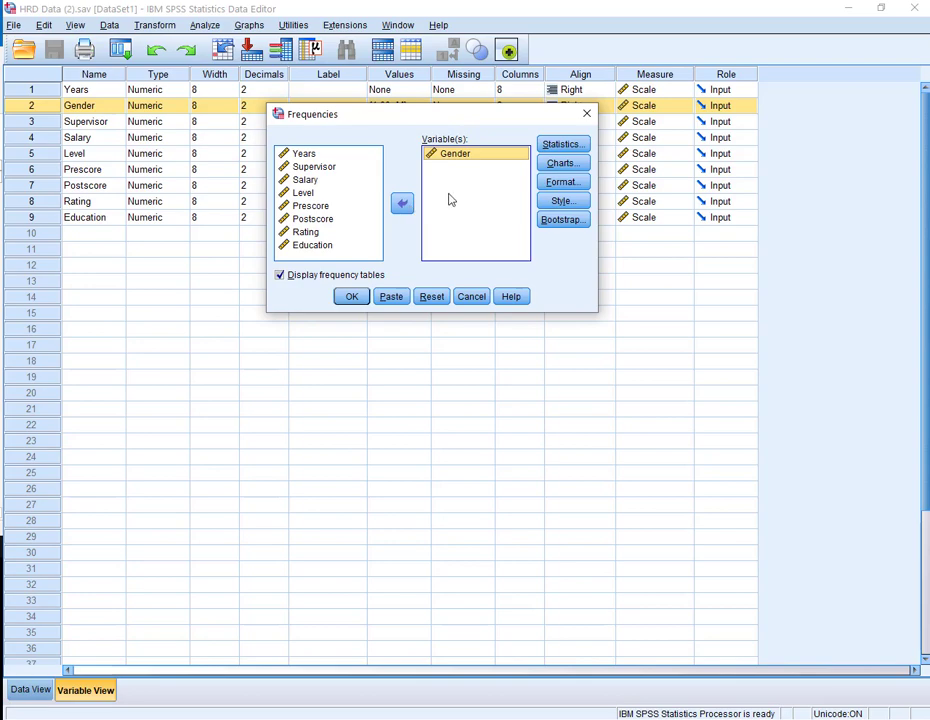
{"action": "left_click", "coordinate": [350, 297]}
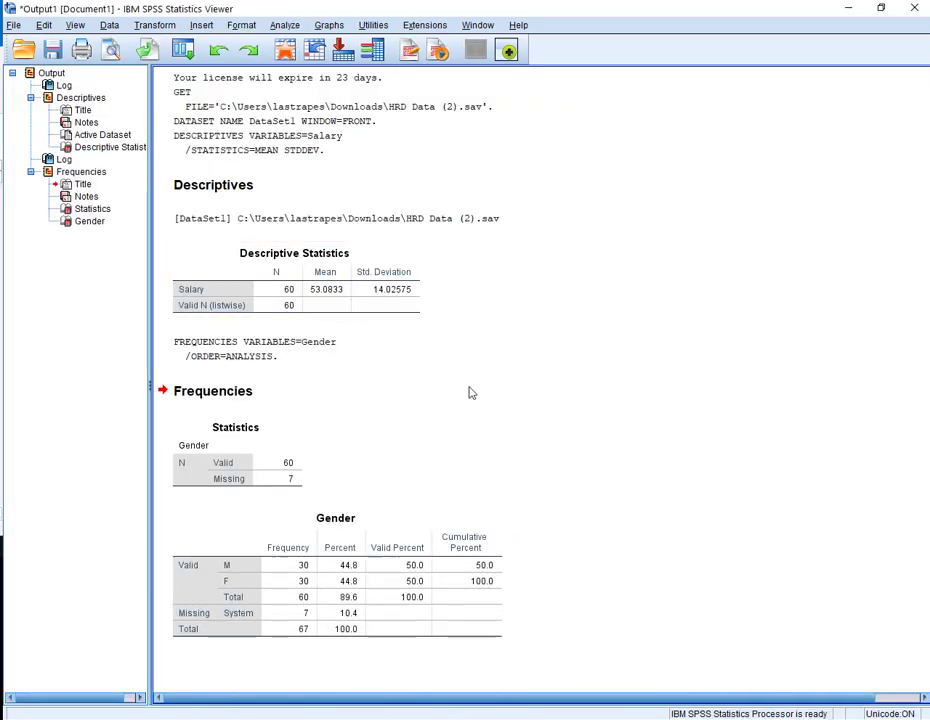
{"action": "left_click", "coordinate": [256, 614]}
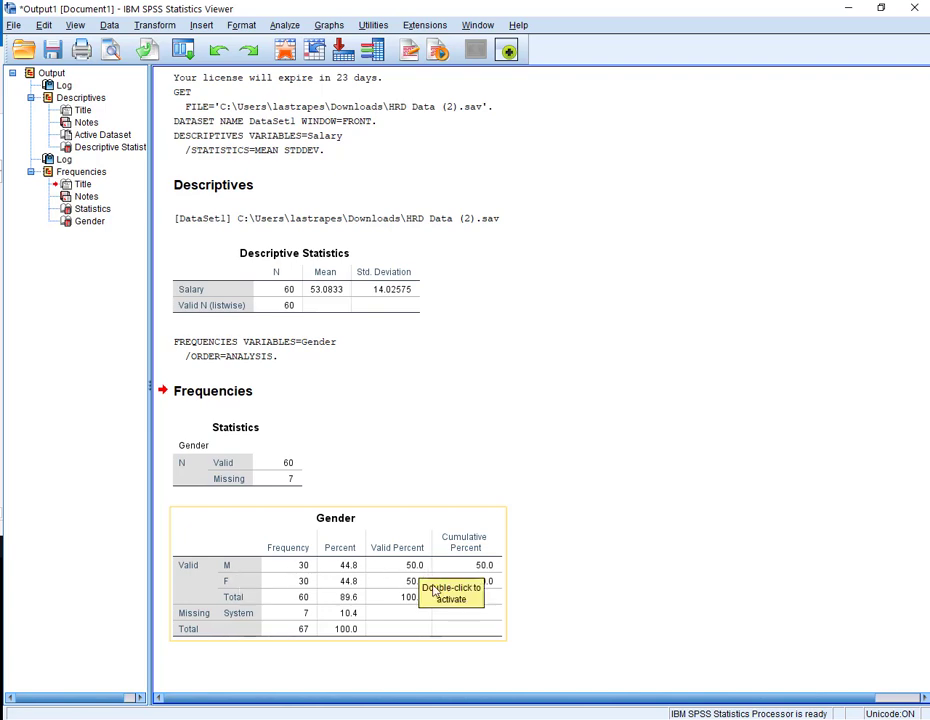
{"action": "left_click", "coordinate": [752, 548]}
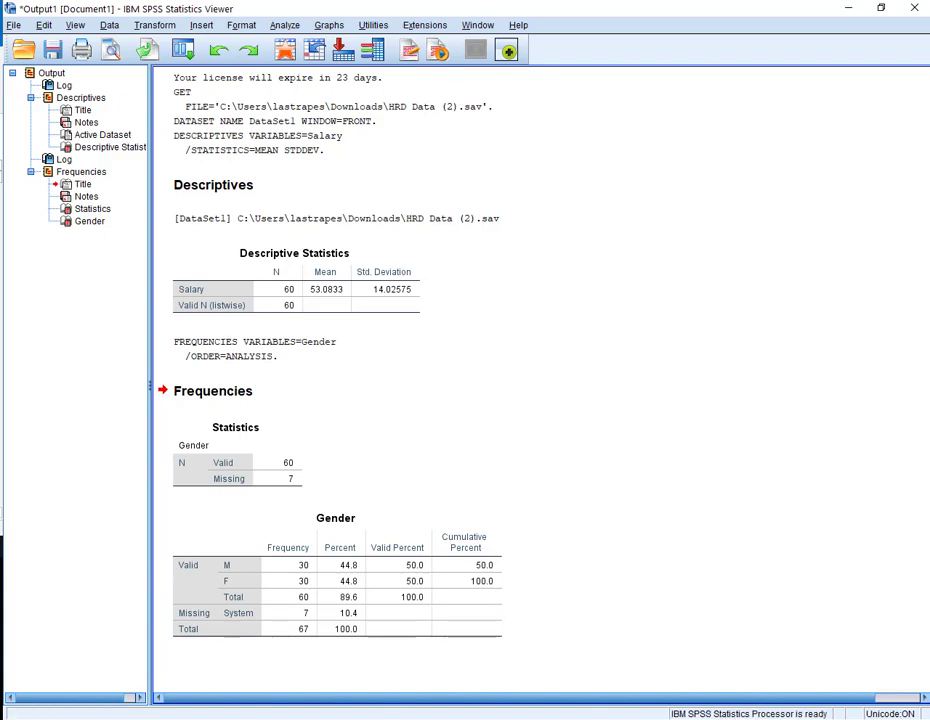
{"action": "key", "text": "alt+Tab"}
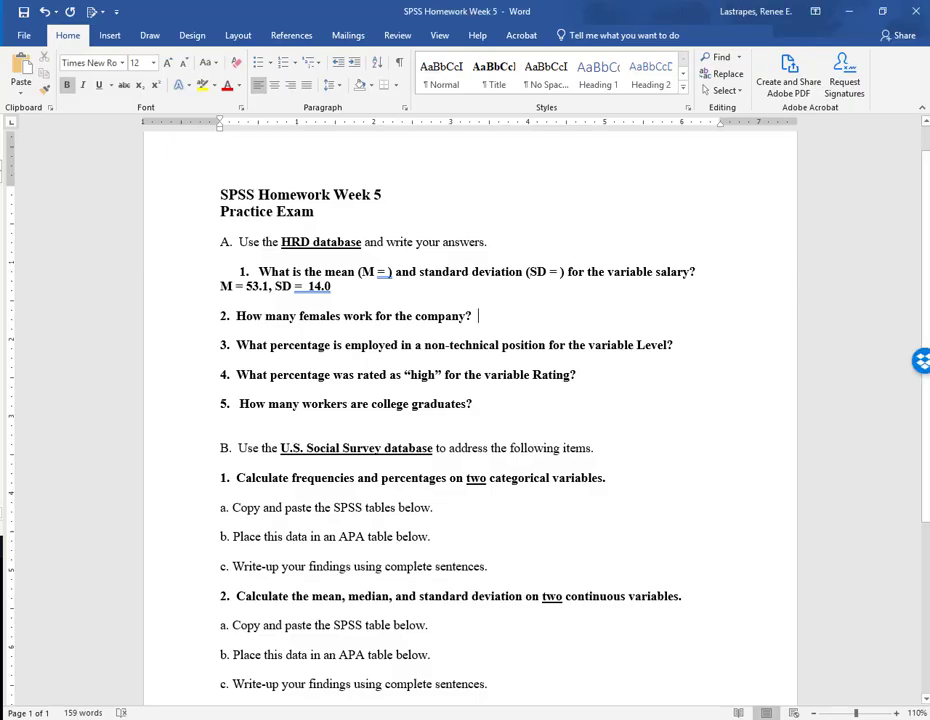
Return to the SPSS output and select the Gender frequency table showing 30 females.
{"action": "key", "text": "alt+Tab"}
{"action": "left_click", "coordinate": [322, 596]}
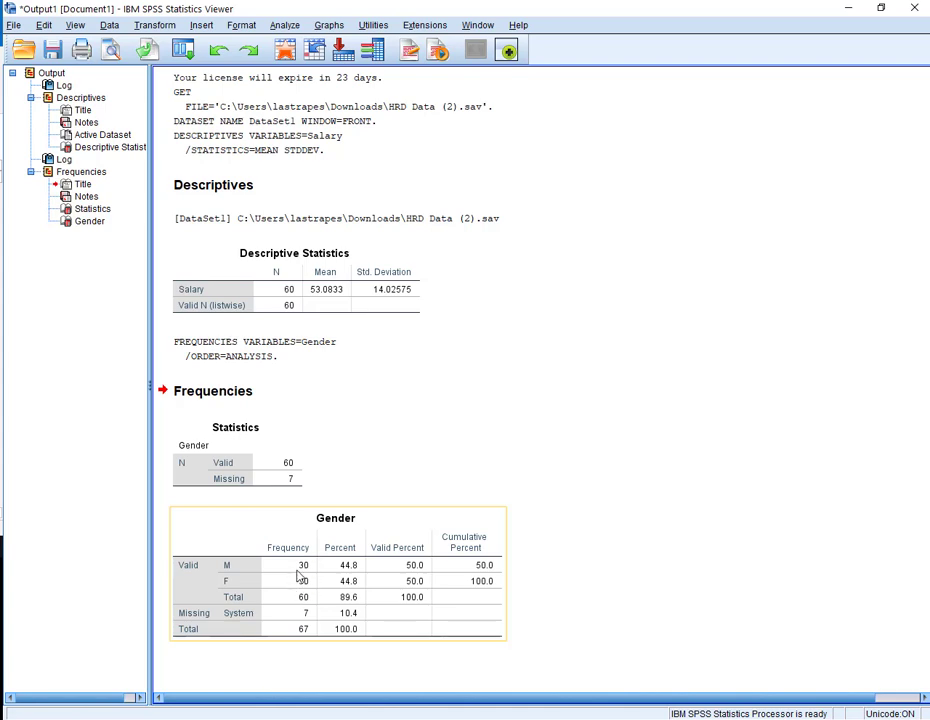
Deselect the Gender table and switch to the course page to open U.S. Social Survey.sav.
{"action": "left_click", "coordinate": [421, 681]}
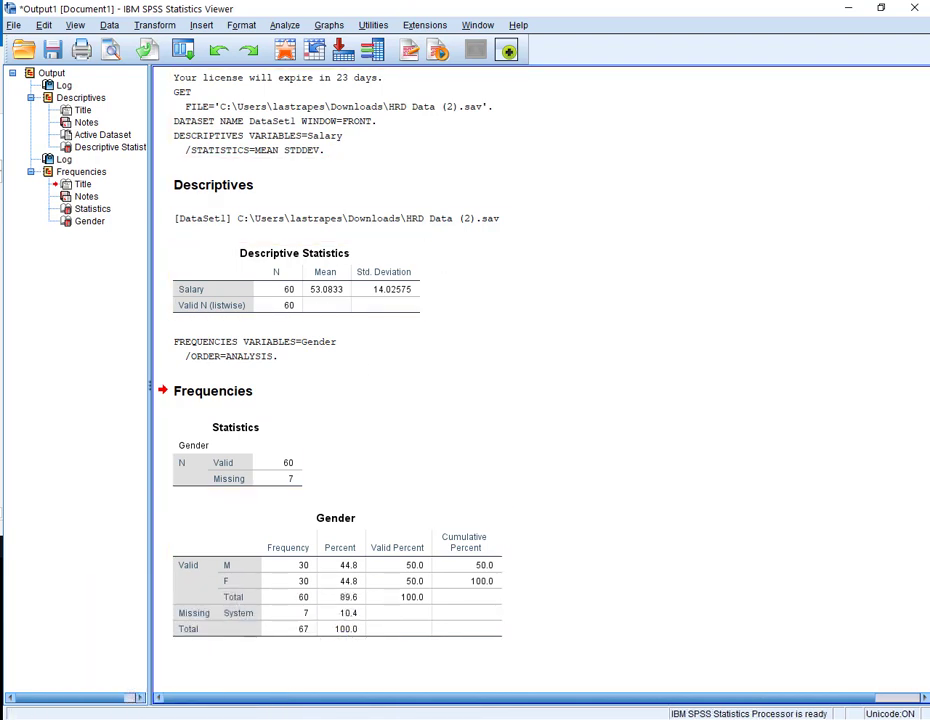
{"action": "key", "text": "alt+Tab"}
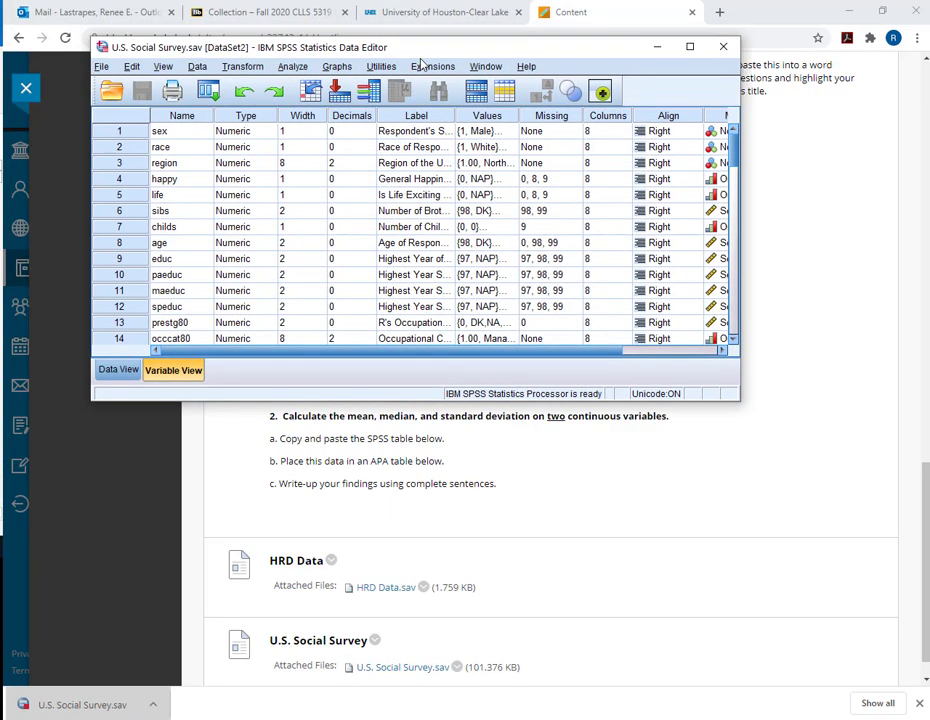
Maximize the U.S. Social Survey Data Editor and widen the Label and Values columns.
{"action": "left_click", "coordinate": [689, 46]}
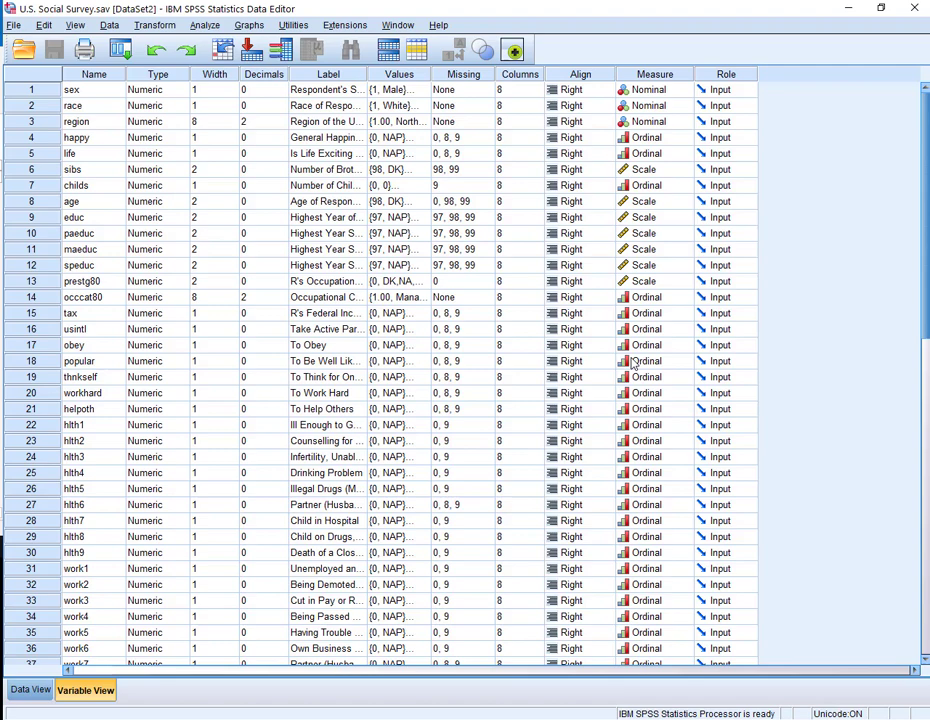
{"action": "scroll", "coordinate": [631, 367], "scroll_direction": "down", "scroll_amount": 7}
{"action": "scroll", "coordinate": [631, 367], "scroll_direction": "up", "scroll_amount": 2}
{"action": "scroll", "coordinate": [614, 362], "scroll_direction": "up", "scroll_amount": 5}
{"action": "left_click_drag", "start_coordinate": [367, 72], "coordinate": [431, 78]}
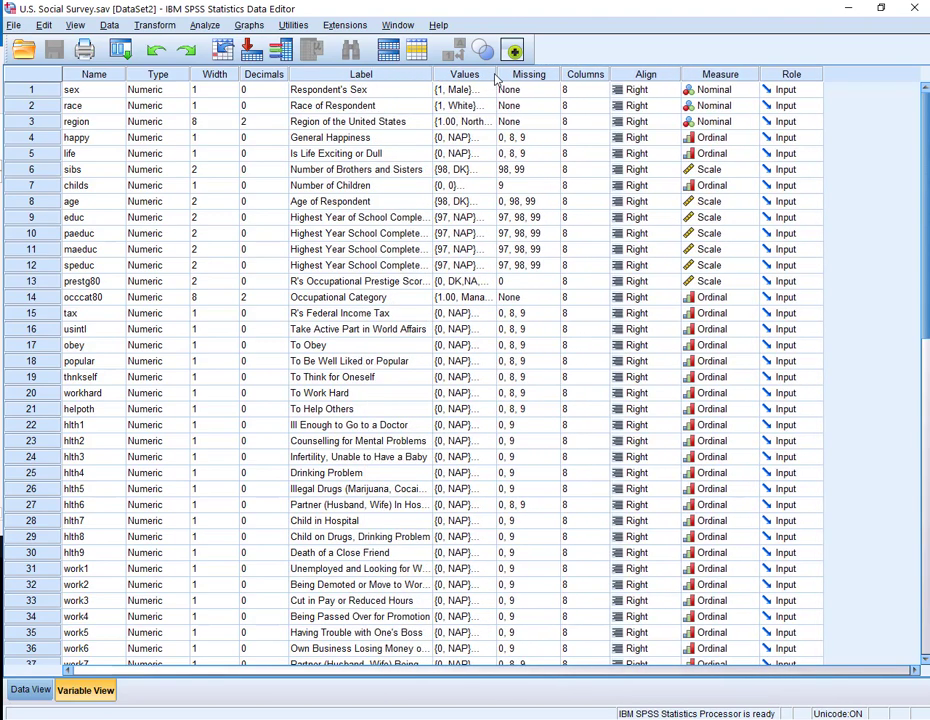
{"action": "left_click_drag", "start_coordinate": [494, 74], "coordinate": [537, 76]}
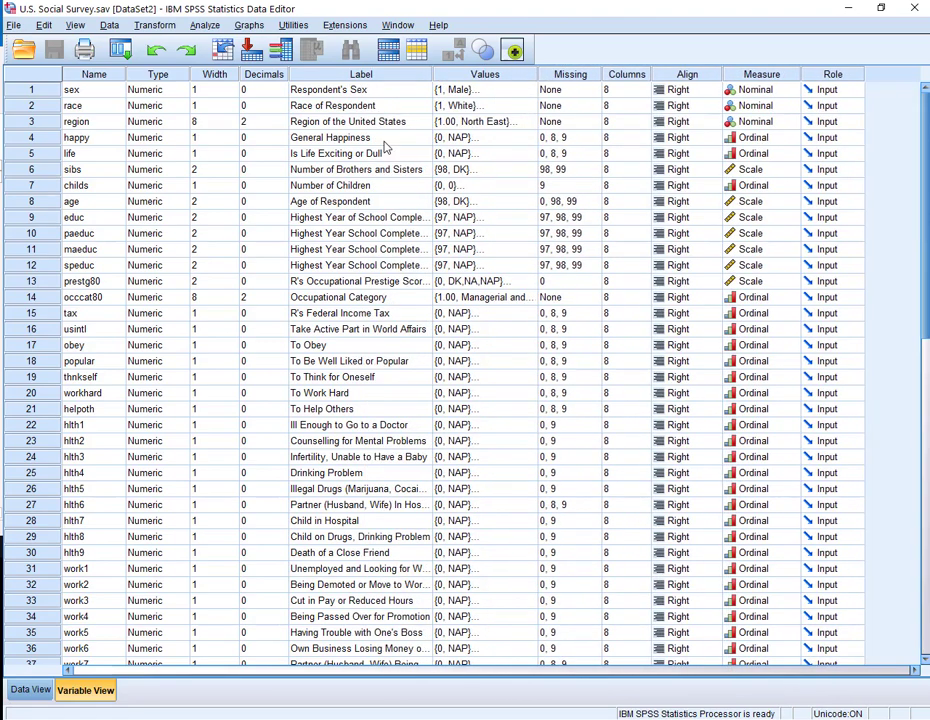
Open the Frequencies dialog from Analyze > Descriptive Statistics.
{"action": "left_click", "coordinate": [208, 27]}
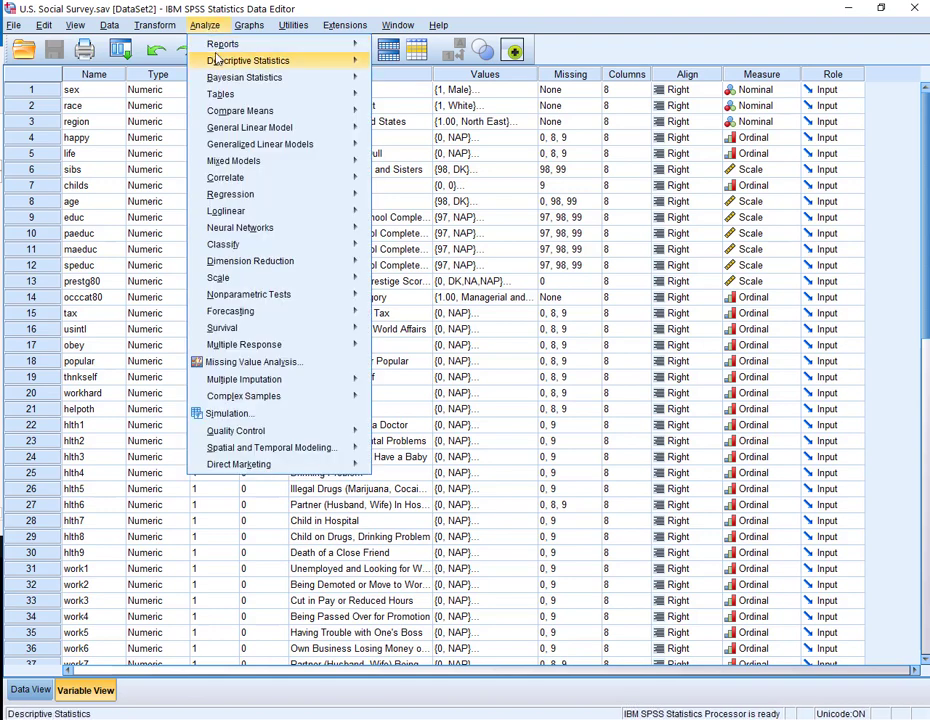
{"action": "mouse_move", "coordinate": [230, 61]}
{"action": "left_click", "coordinate": [392, 63]}
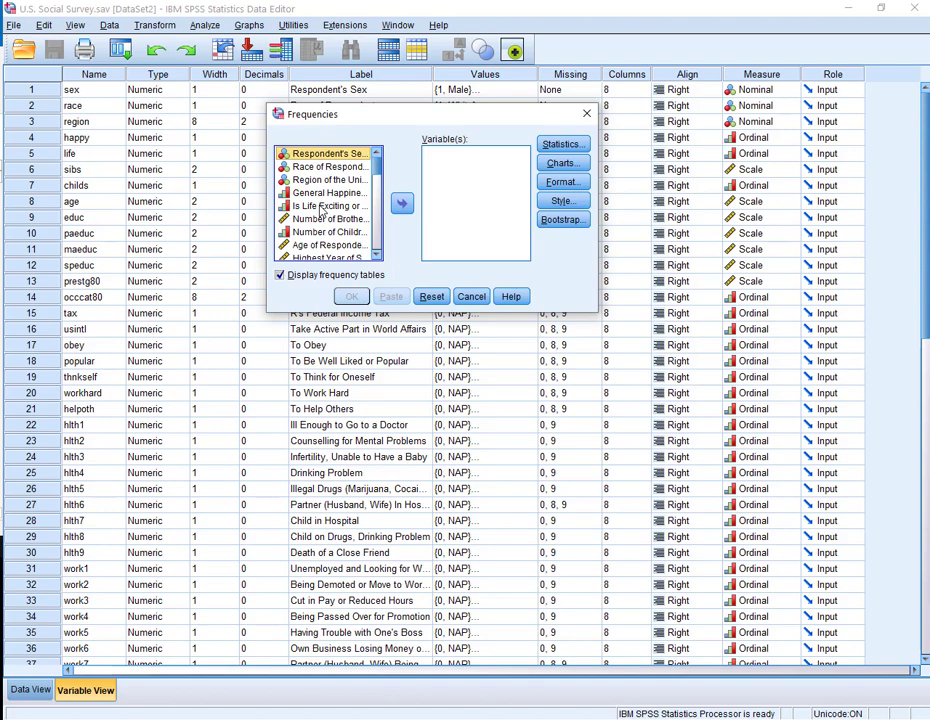
{"action": "scroll", "coordinate": [322, 208], "scroll_direction": "down", "scroll_amount": 10}
{"action": "scroll", "coordinate": [322, 208], "scroll_direction": "up", "scroll_amount": 7}
{"action": "scroll", "coordinate": [322, 208], "scroll_direction": "up", "scroll_amount": 3}
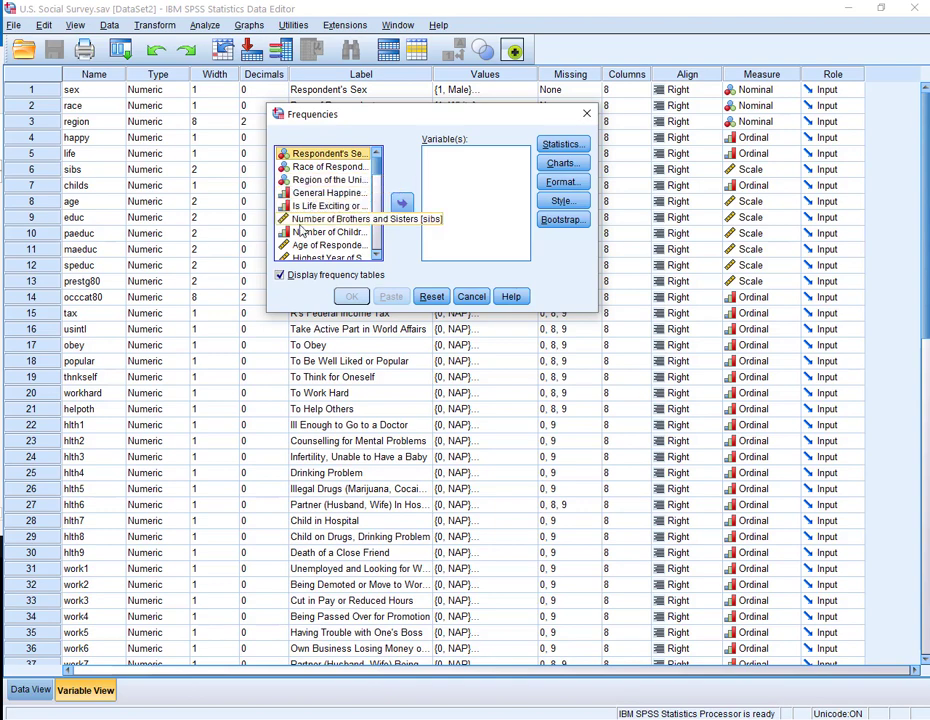
Show the variable list by names and move sex into the Variable(s) box.
{"action": "right_click", "coordinate": [322, 196]}
{"action": "left_click", "coordinate": [325, 211]}
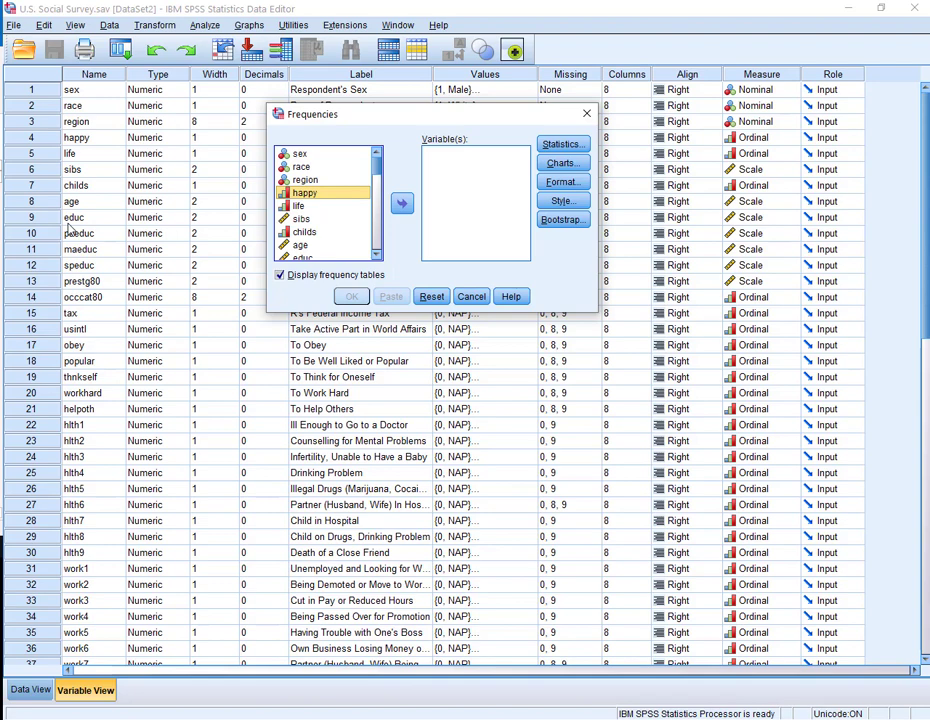
{"action": "left_click_drag", "start_coordinate": [347, 114], "coordinate": [419, 145]}
{"action": "right_click", "coordinate": [421, 229]}
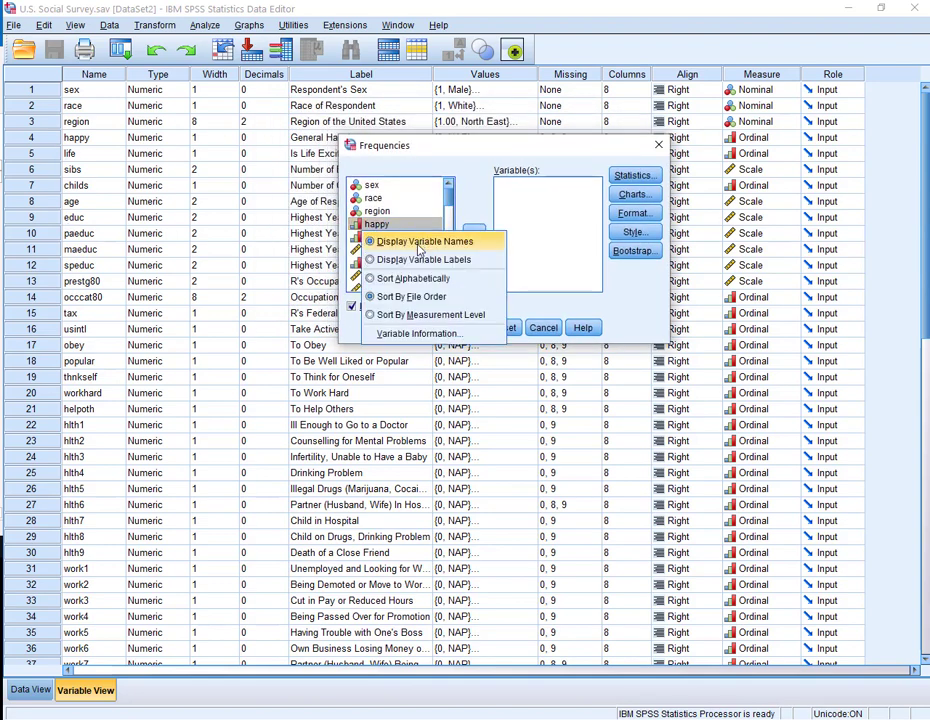
{"action": "left_click", "coordinate": [423, 259]}
{"action": "left_click_drag", "start_coordinate": [386, 161], "coordinate": [333, 221]}
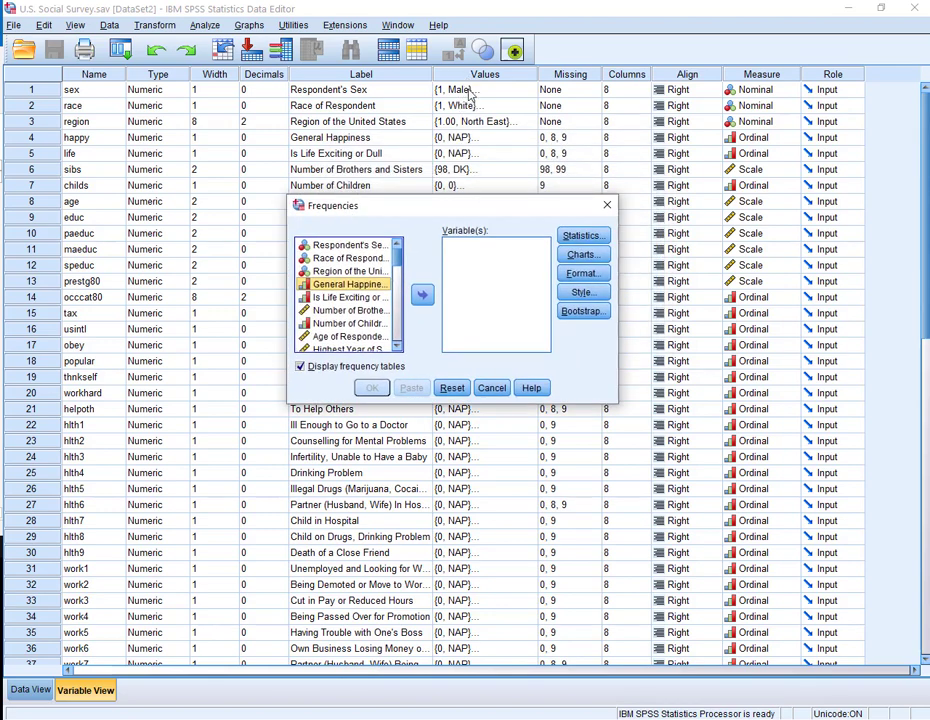
{"action": "right_click", "coordinate": [364, 273]}
{"action": "left_click", "coordinate": [362, 289]}
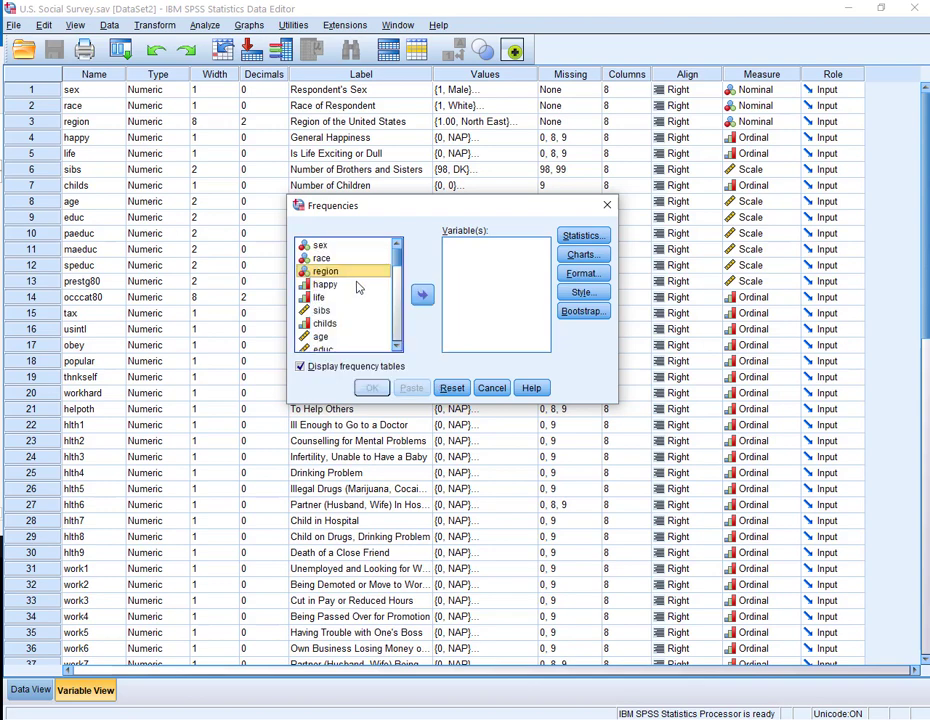
{"action": "left_click", "coordinate": [320, 245]}
{"action": "left_click", "coordinate": [422, 294]}
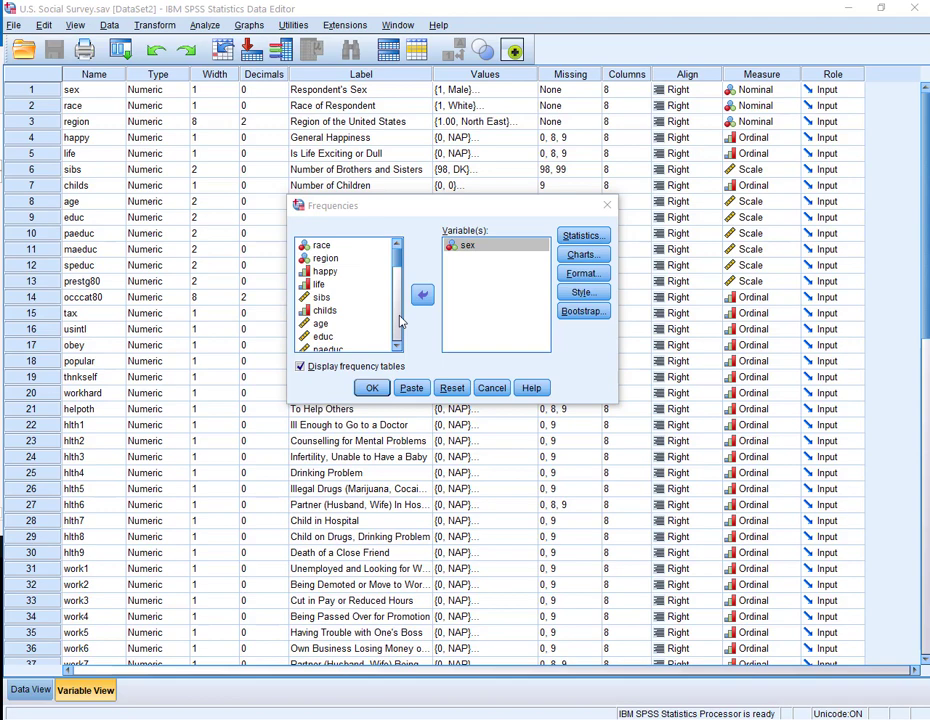
Run Frequencies on sex (636 male, 881 female, 1517 valid) and return to Word.
{"action": "left_click", "coordinate": [371, 388]}
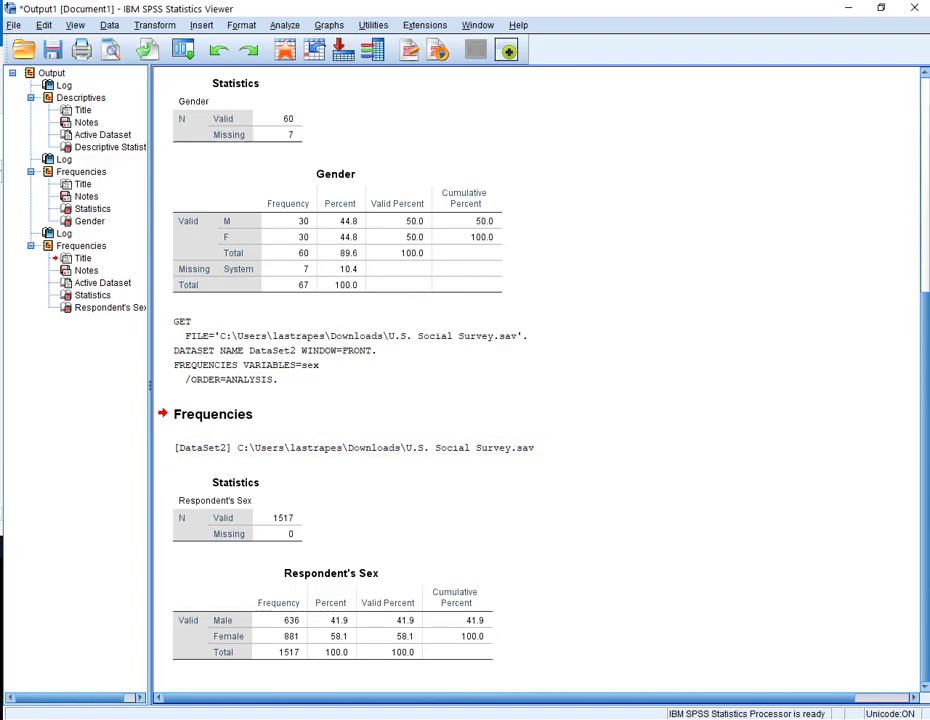
{"action": "key", "text": "alt+Tab"}
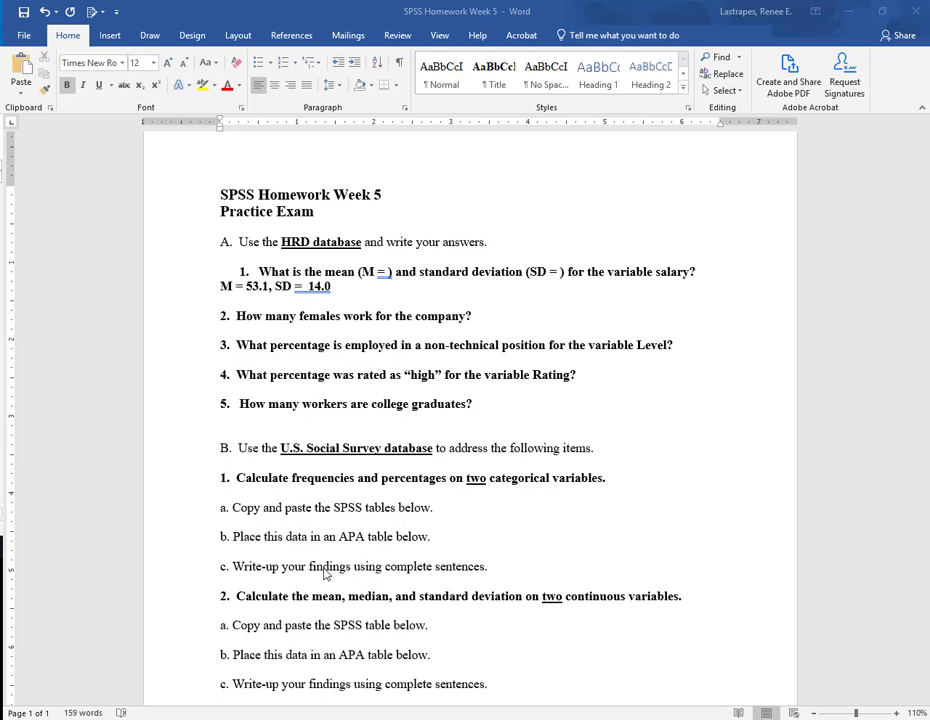
{"action": "scroll", "coordinate": [325, 575], "scroll_direction": "down", "scroll_amount": 1}
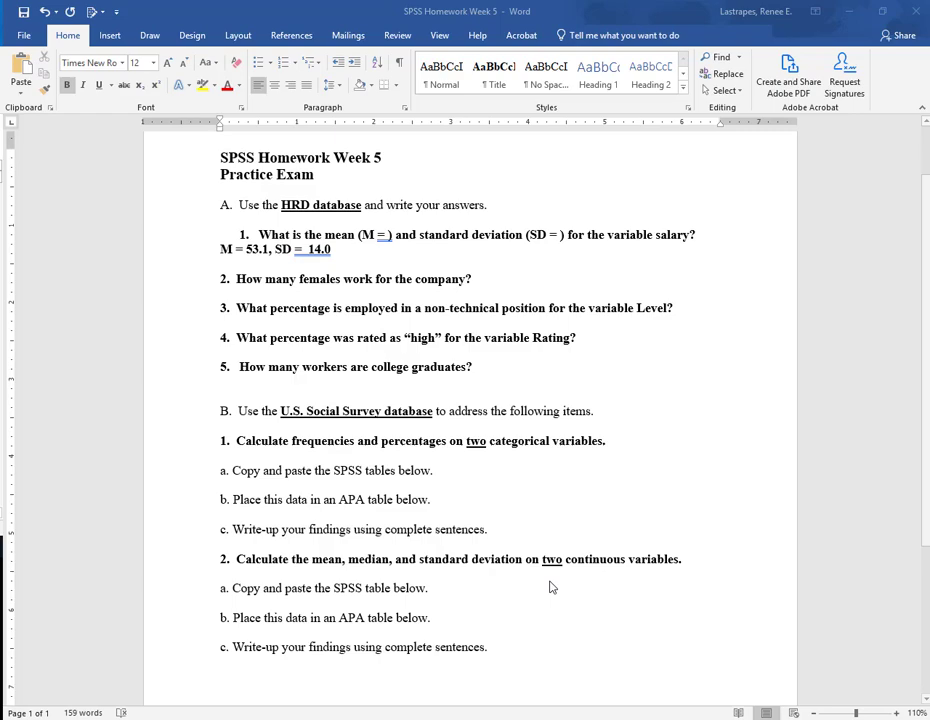
{"action": "scroll", "coordinate": [411, 623], "scroll_direction": "down", "scroll_amount": 3}
{"action": "scroll", "coordinate": [405, 629], "scroll_direction": "up", "scroll_amount": 4}
{"action": "scroll", "coordinate": [406, 630], "scroll_direction": "down", "scroll_amount": 1}
{"action": "scroll", "coordinate": [406, 630], "scroll_direction": "down", "scroll_amount": 1}
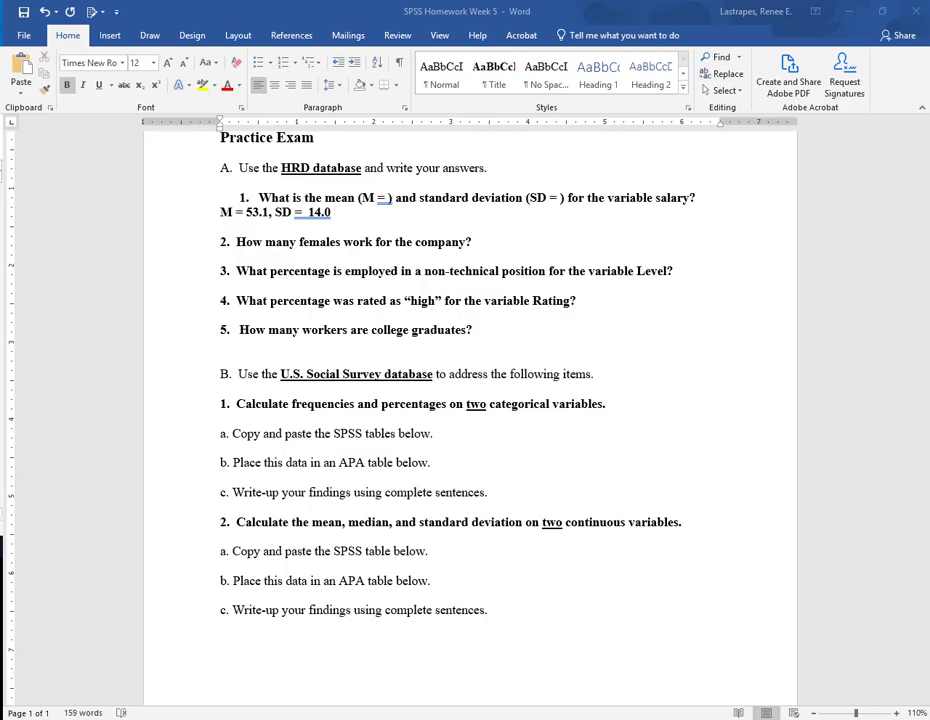